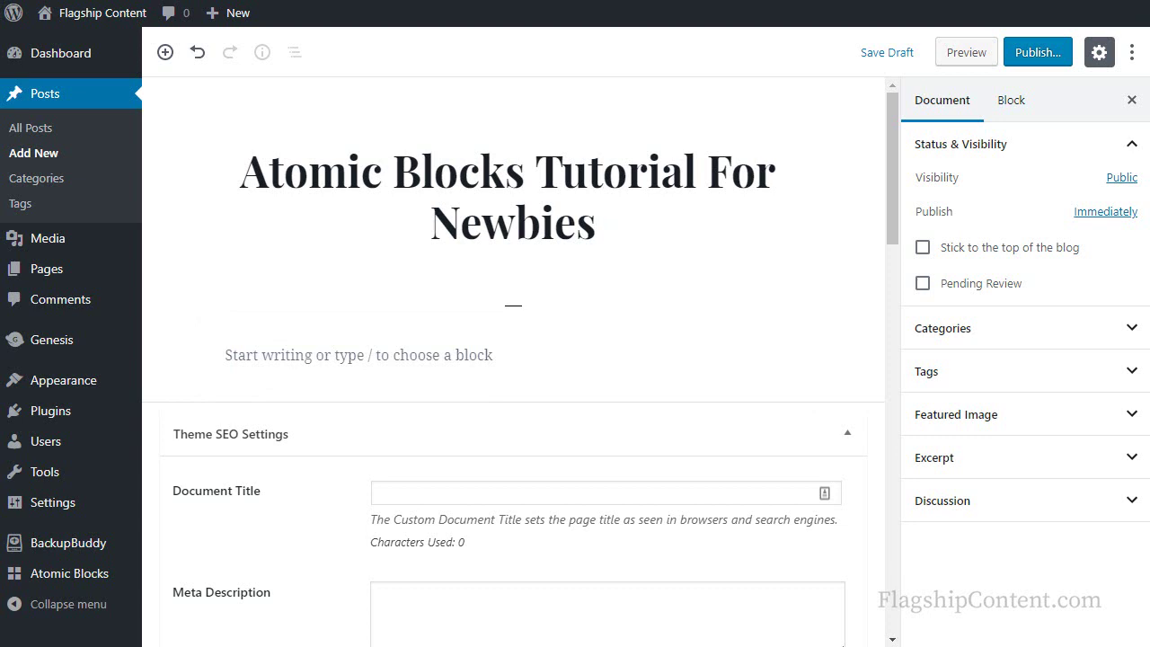
click(247, 354)
text(/)
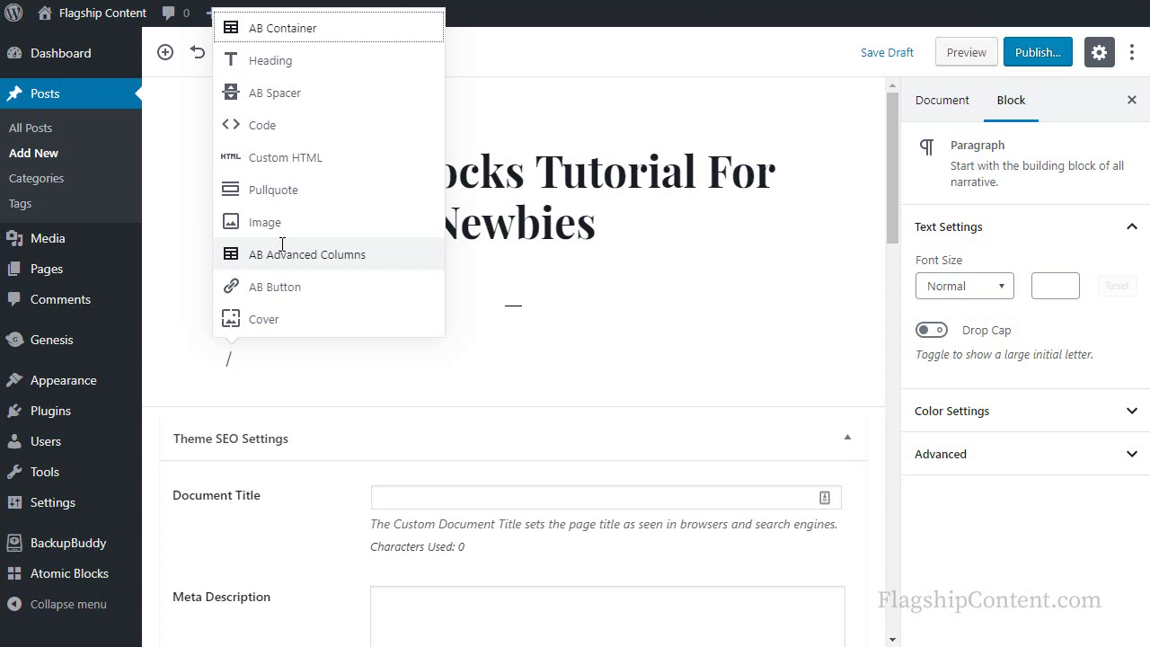
text(call)
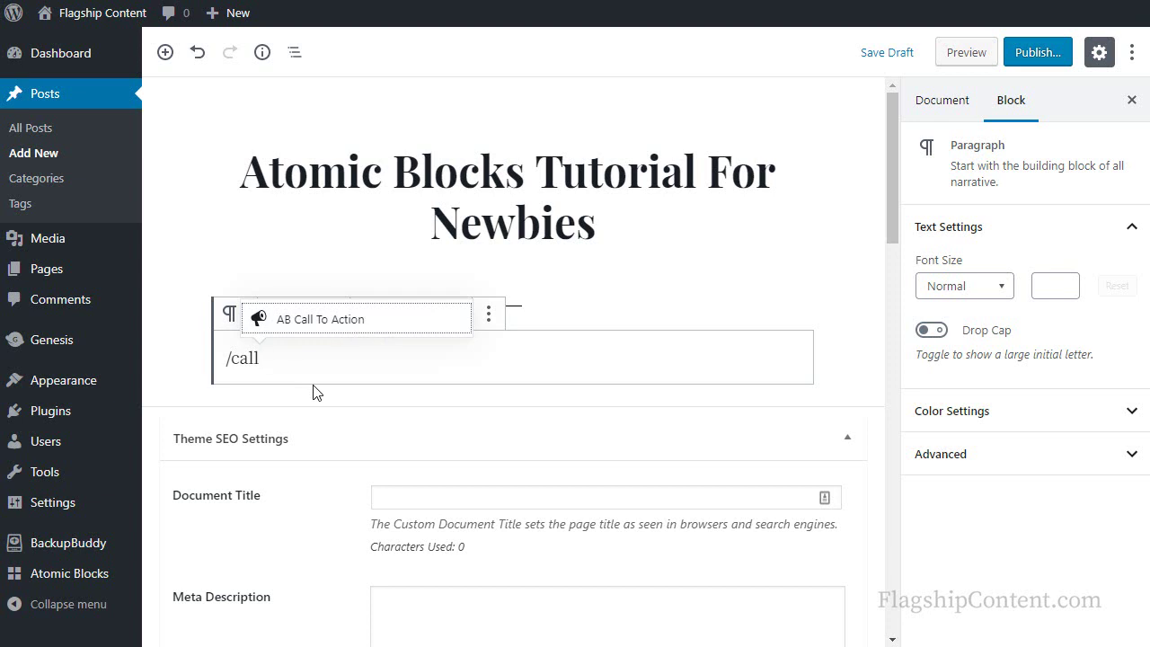
key(BackSpace)
key(BackSpace)
key(BackSpace)
key(BackSpace)
key(BackSpace)
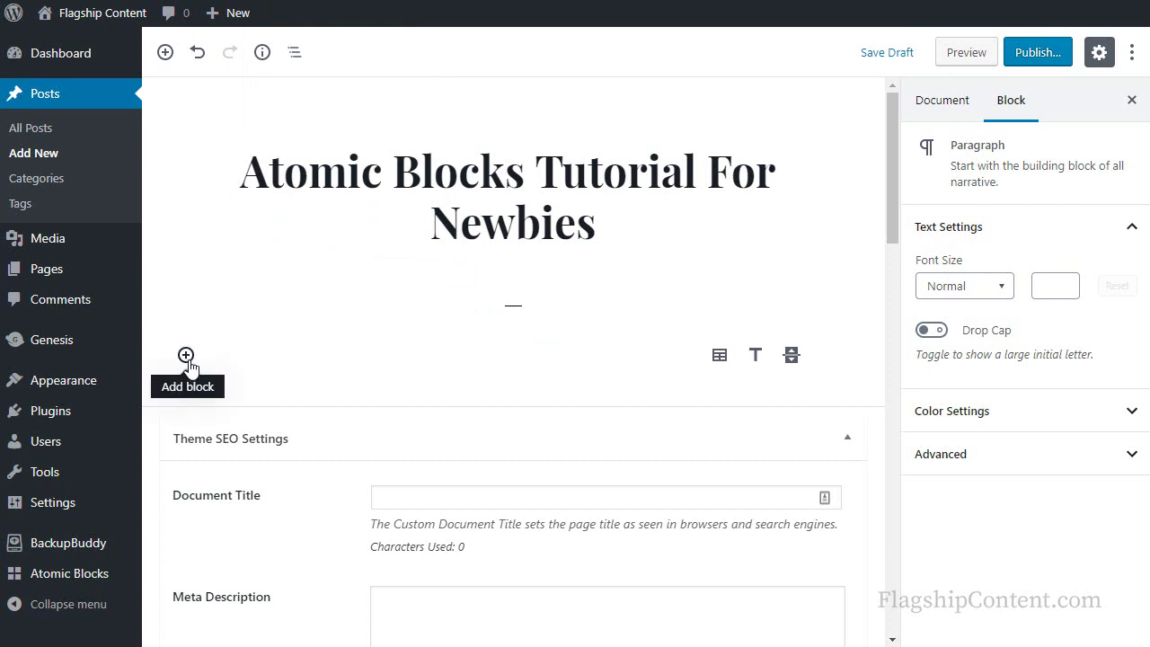
Step: Insert an AB Profile Box block from the Atomic Blocks category below the post title
click(186, 357)
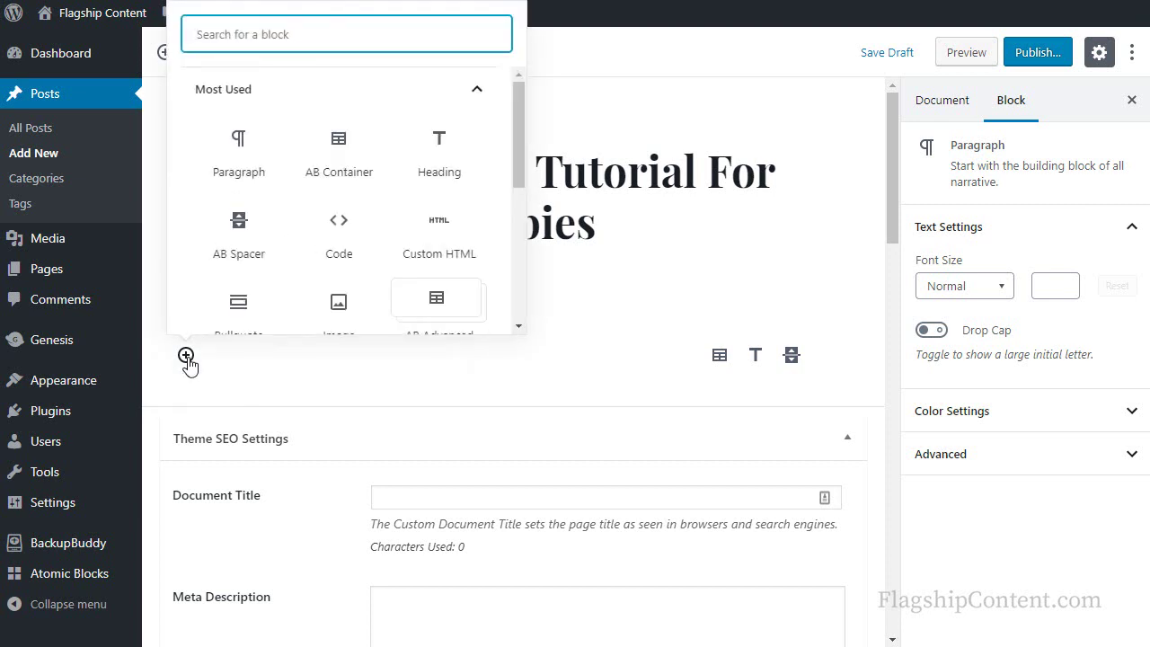
click(478, 97)
drag(515, 117, 514, 148)
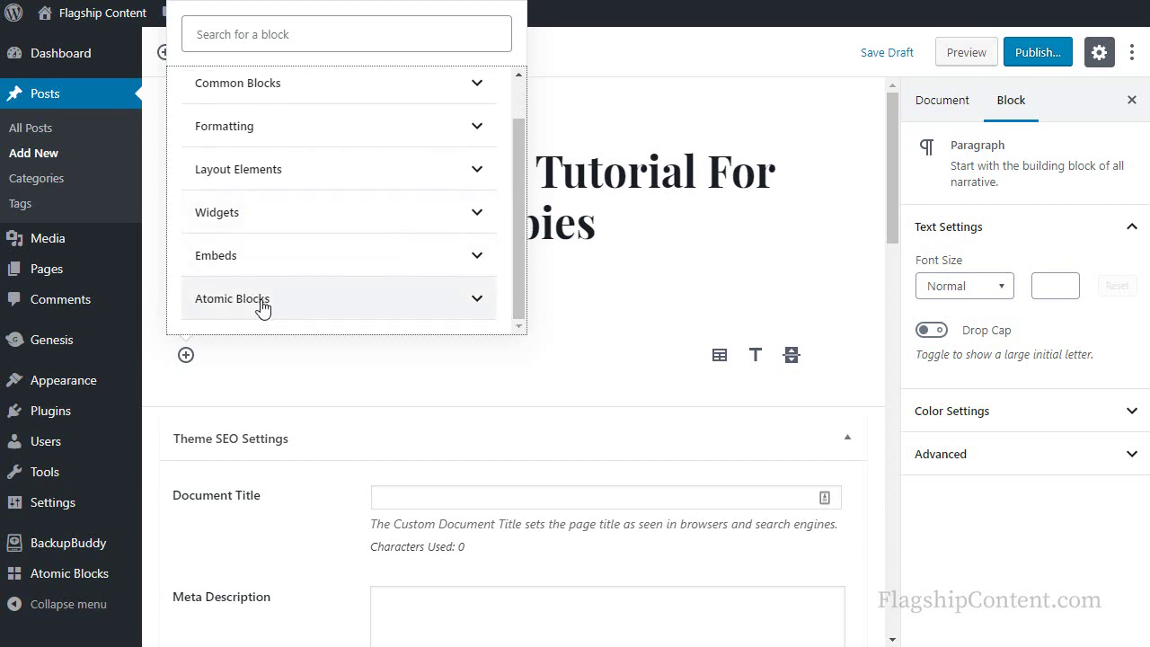
click(478, 304)
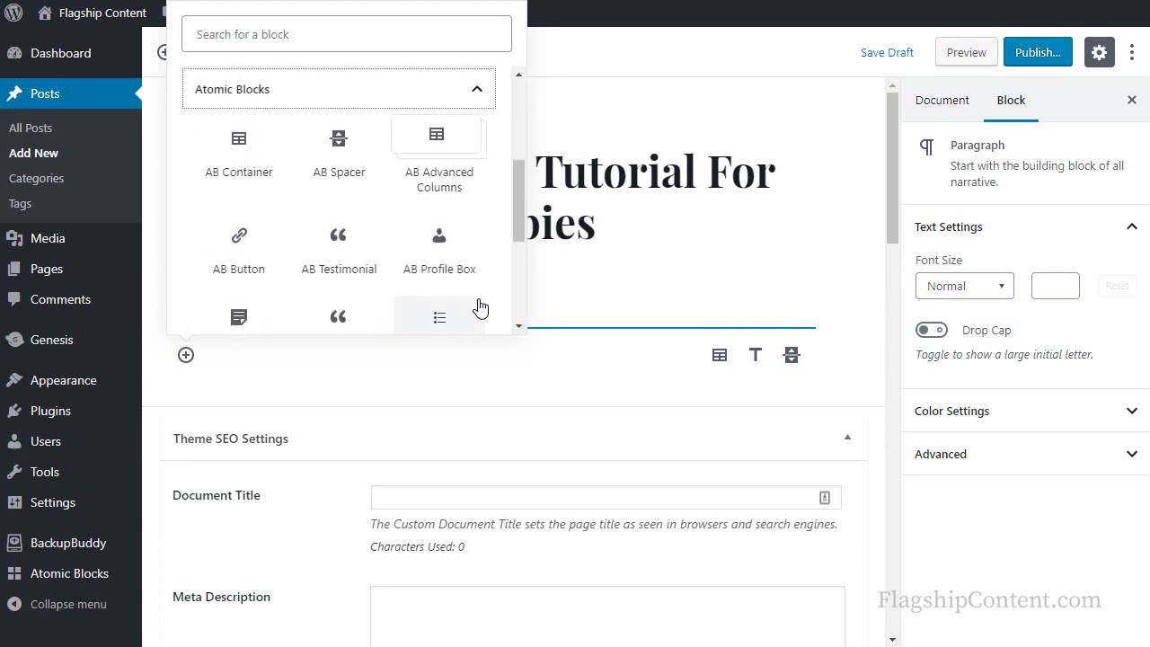
click(517, 197)
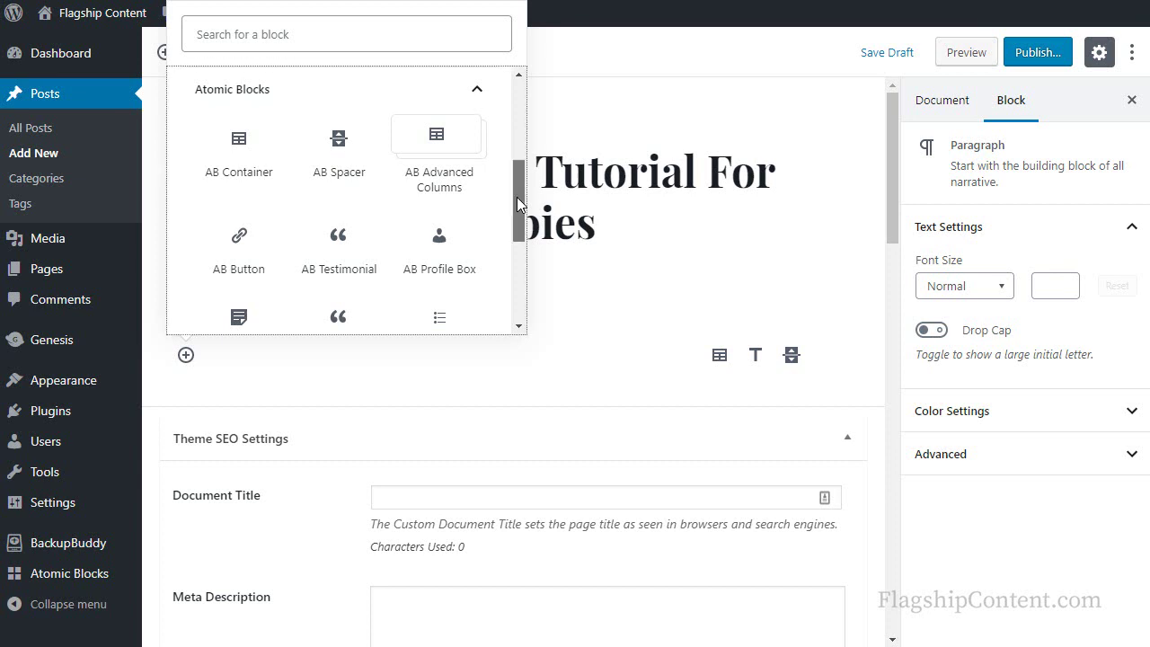
drag(517, 198, 523, 225)
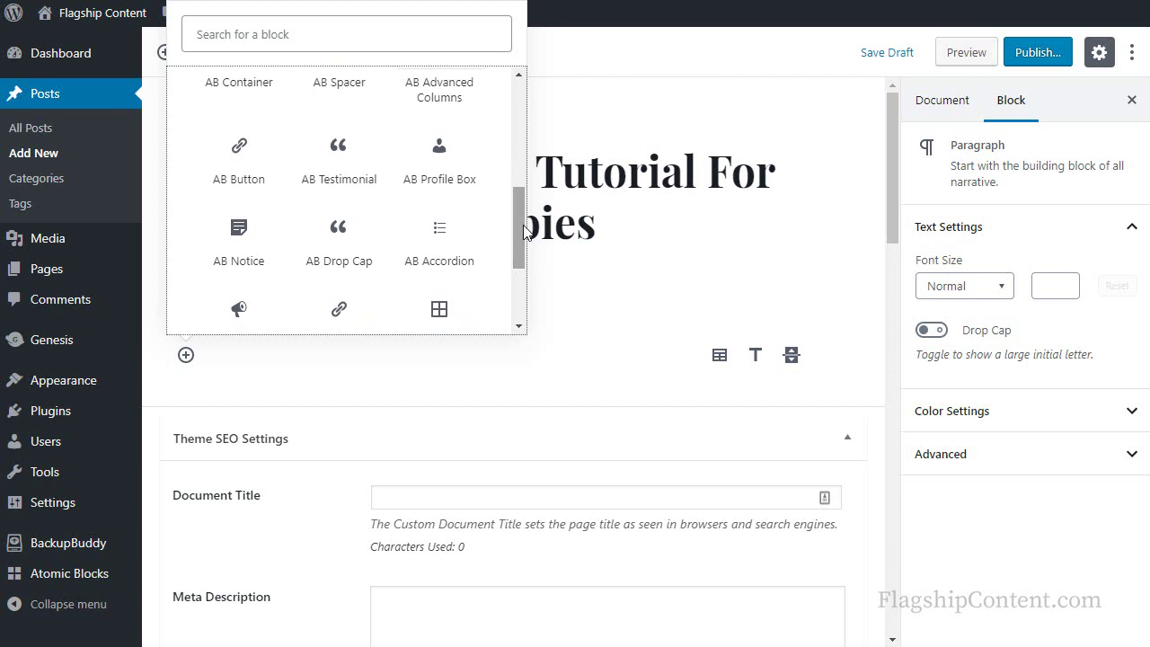
click(431, 181)
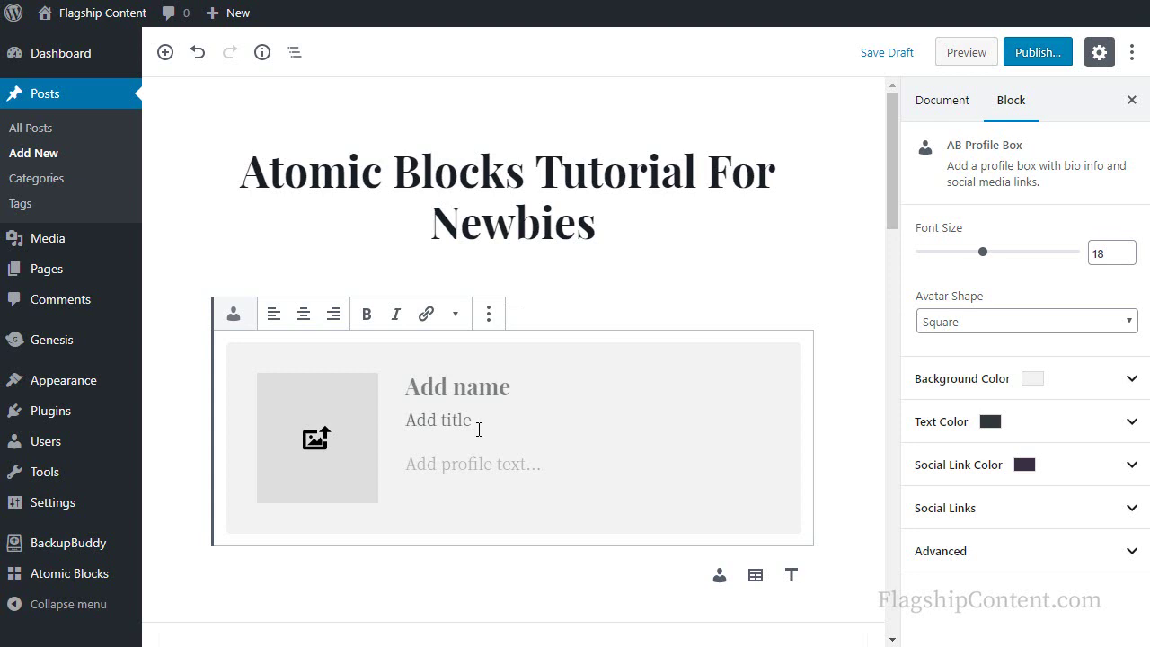
Step: Remove the AB Profile Box block, then add and remove an empty heading block
click(488, 316)
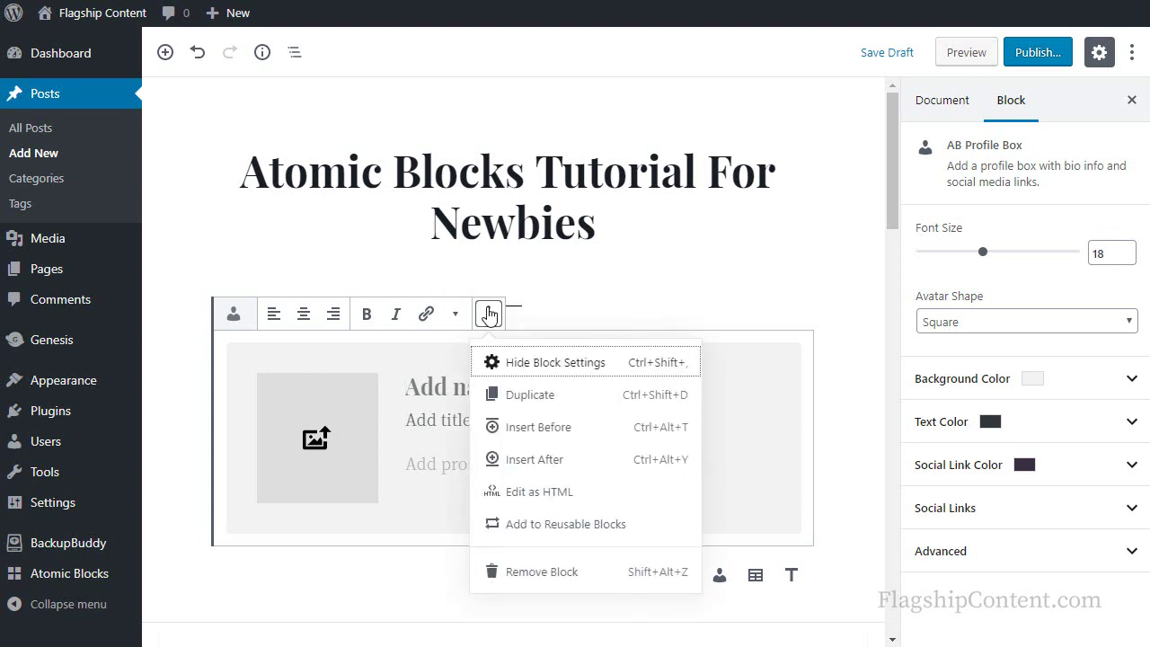
click(537, 580)
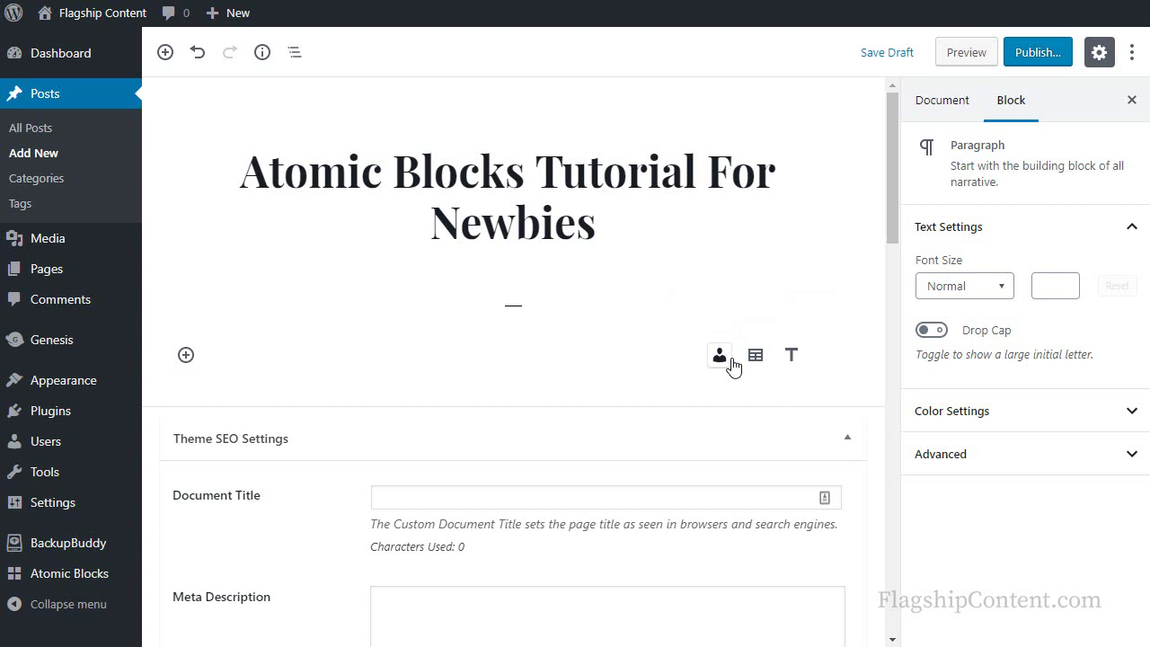
click(791, 357)
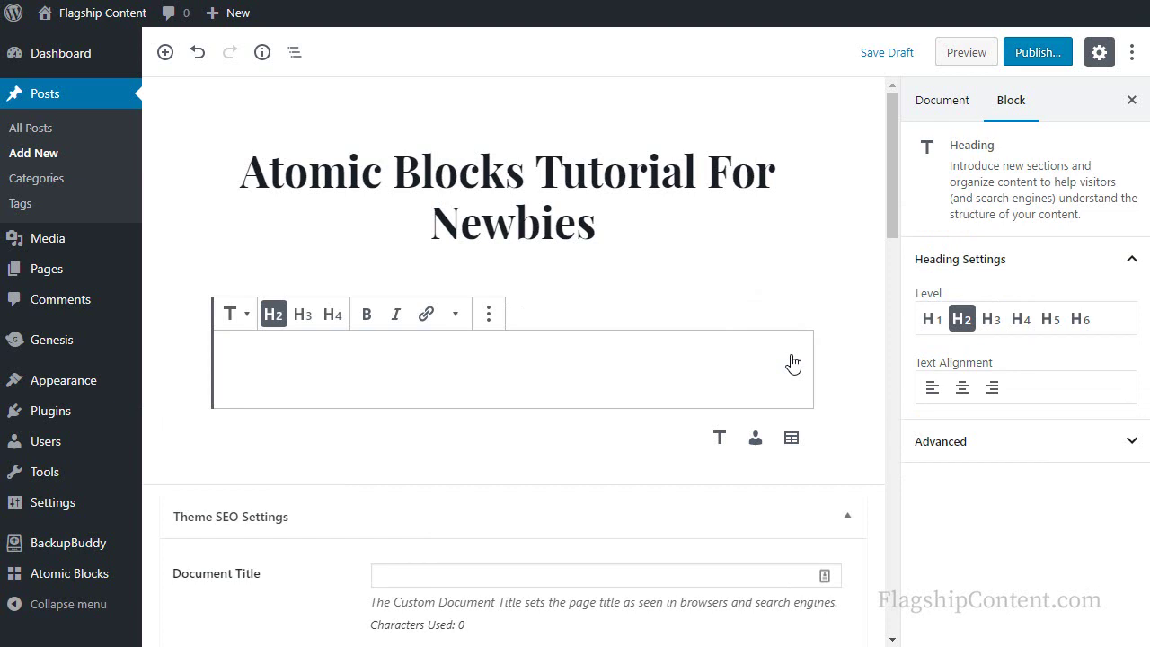
click(485, 314)
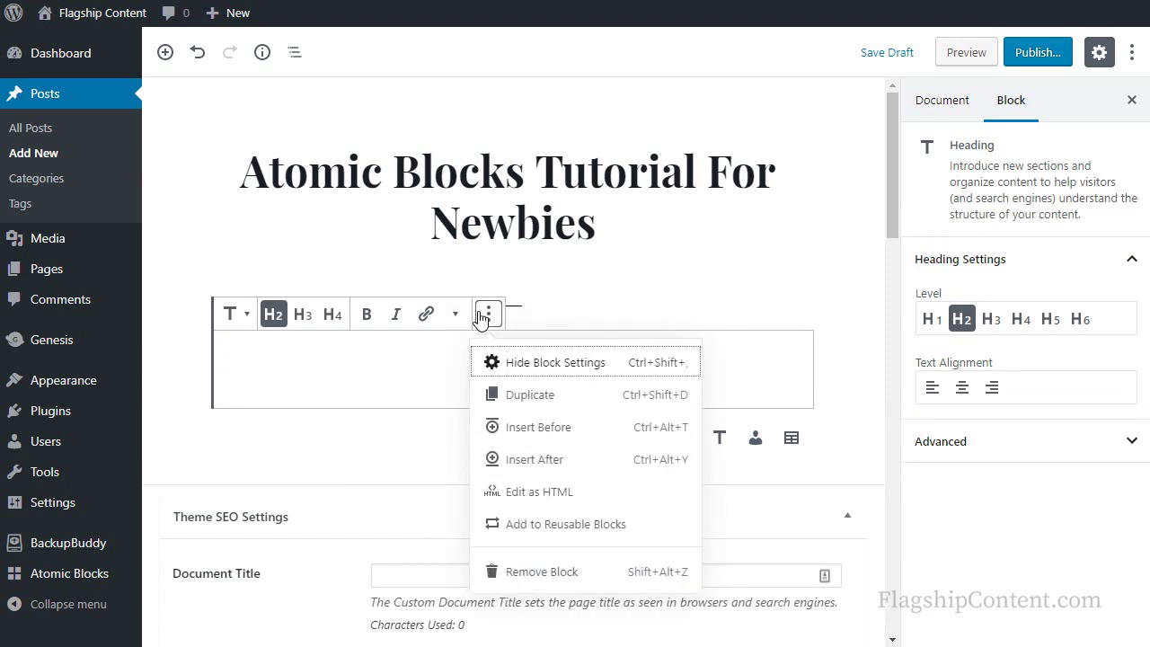
click(531, 575)
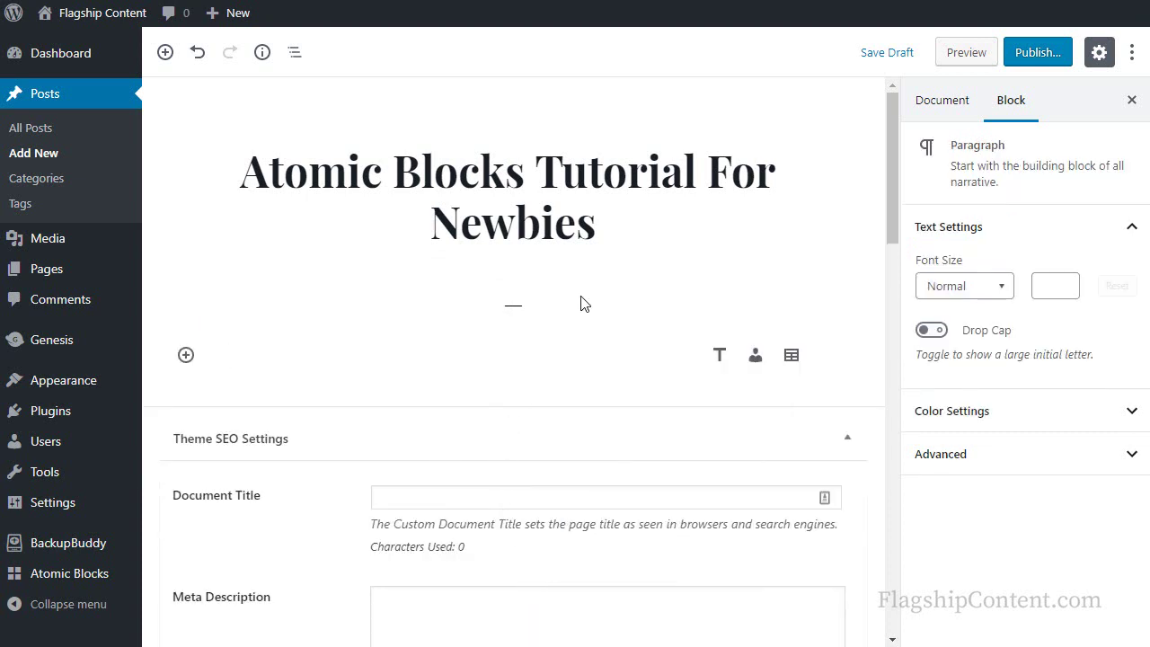
Step: Insert an AB Testimonial block from the Atomic Blocks category below the post title
click(796, 239)
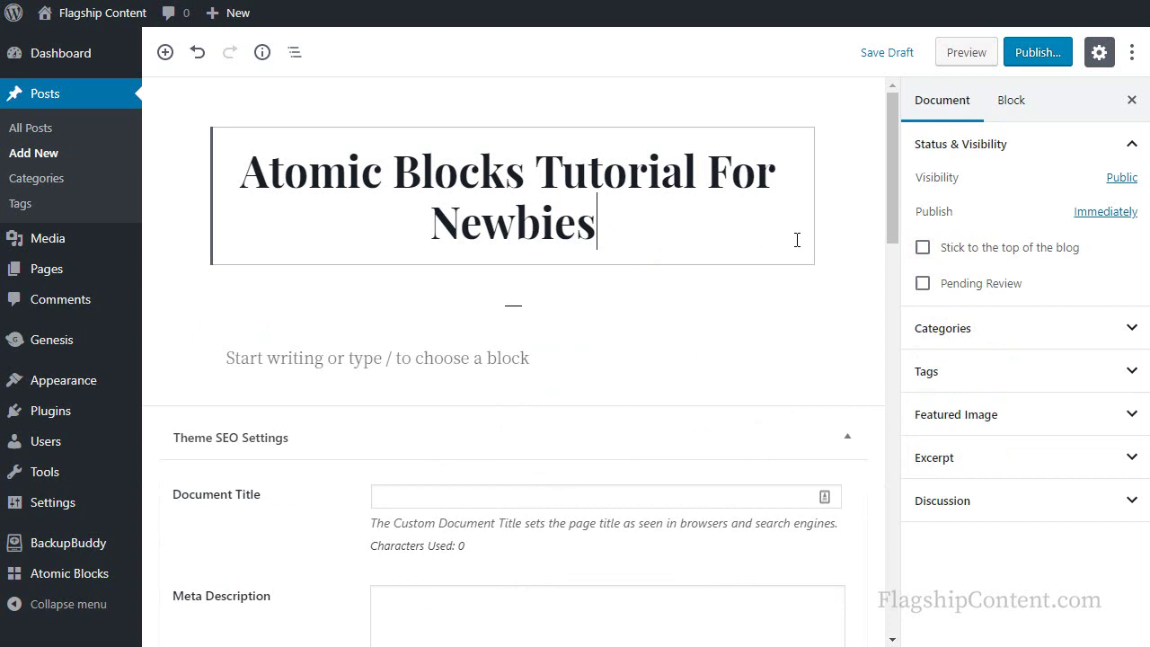
mouse_move(260, 359)
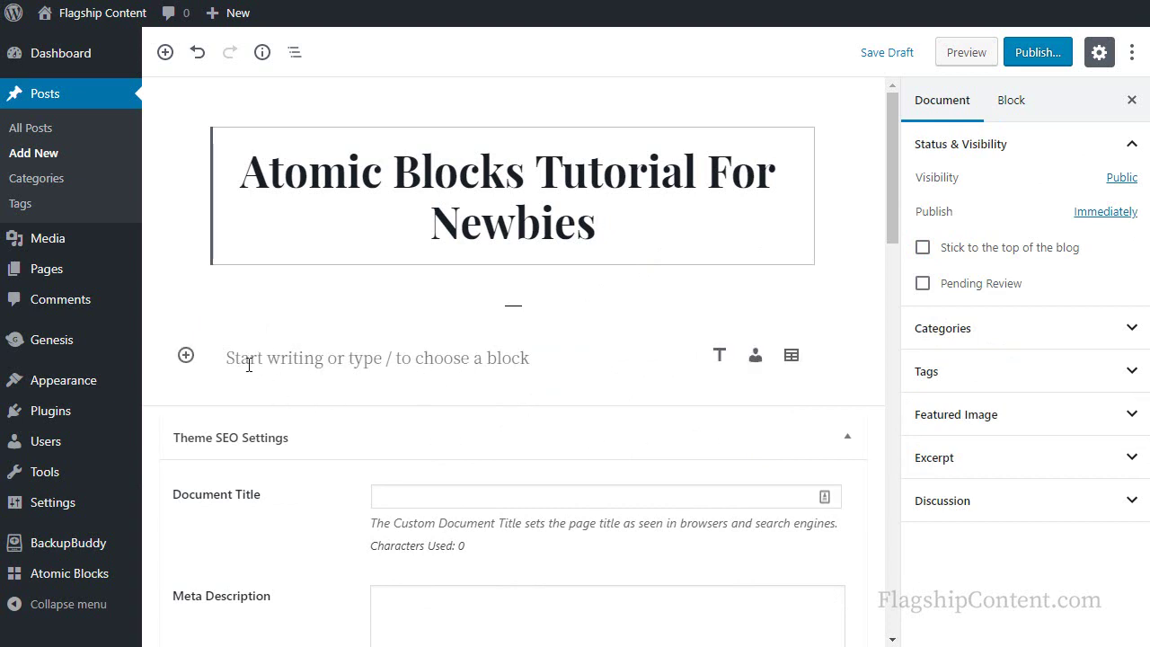
click(186, 357)
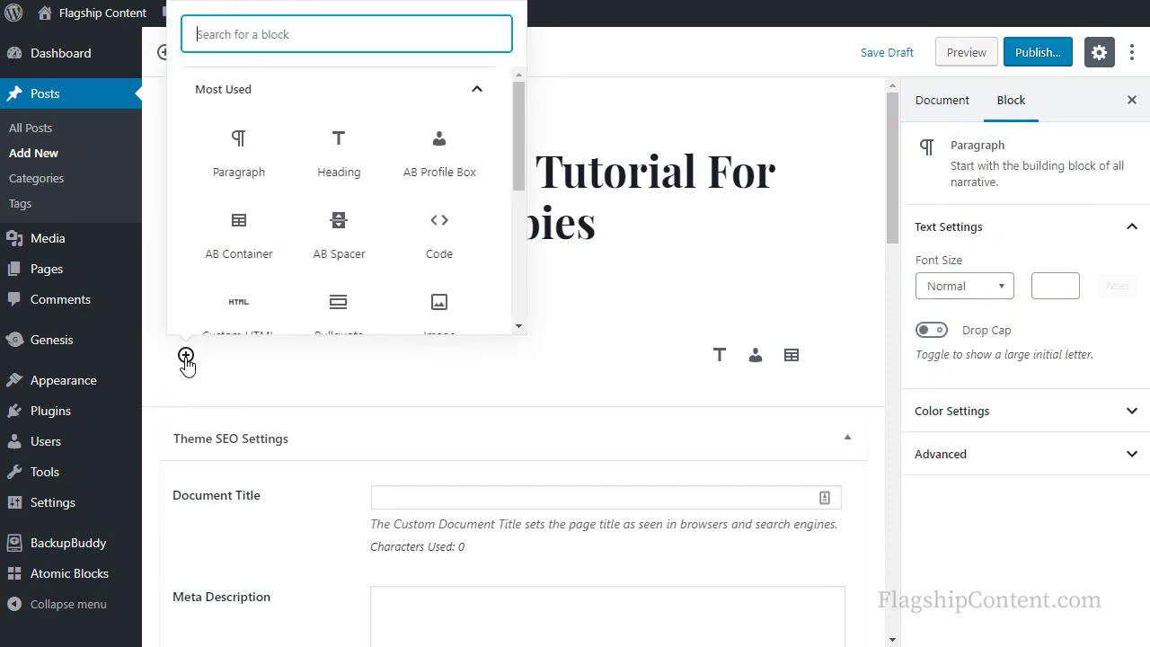
click(479, 94)
click(516, 126)
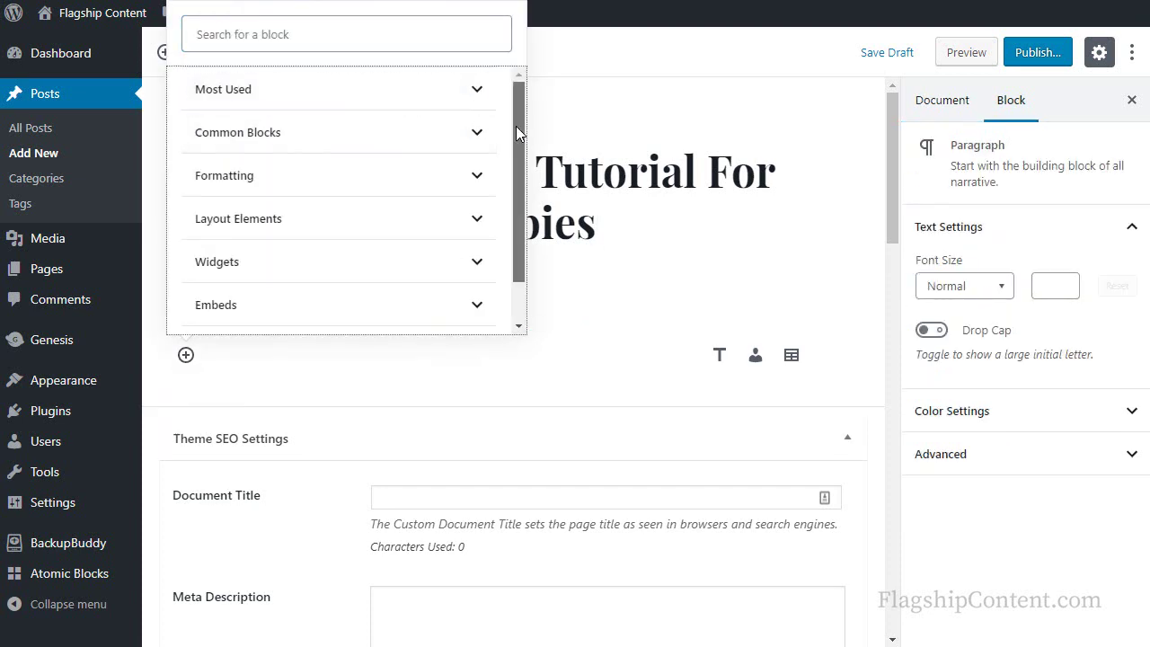
drag(516, 126, 511, 151)
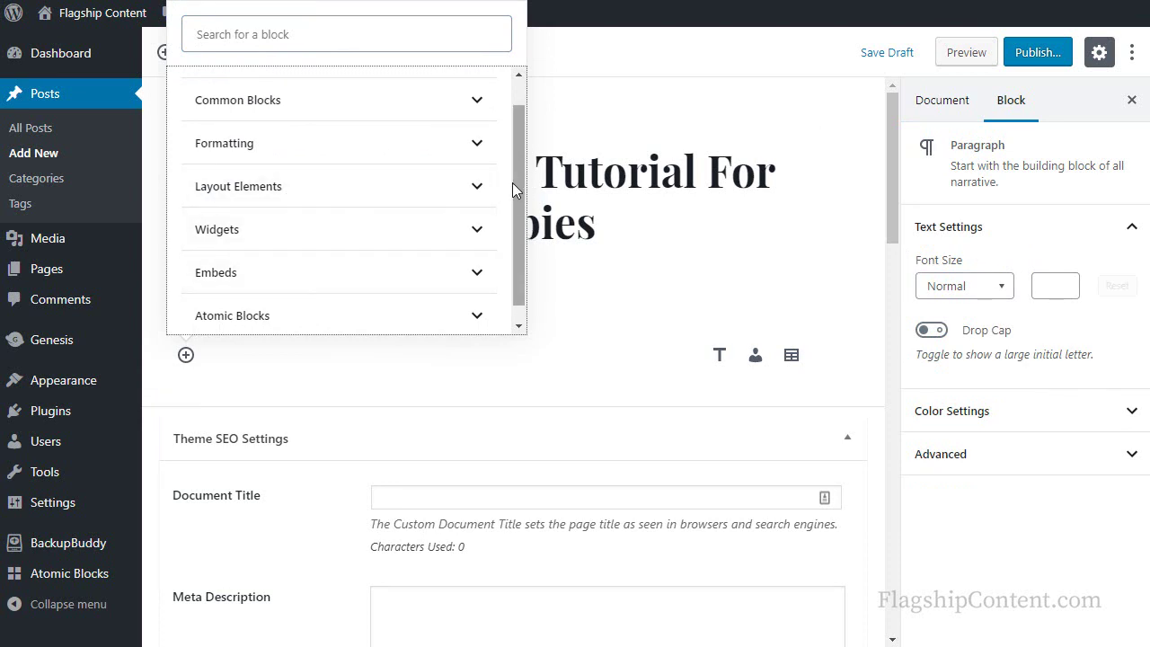
drag(512, 189, 508, 253)
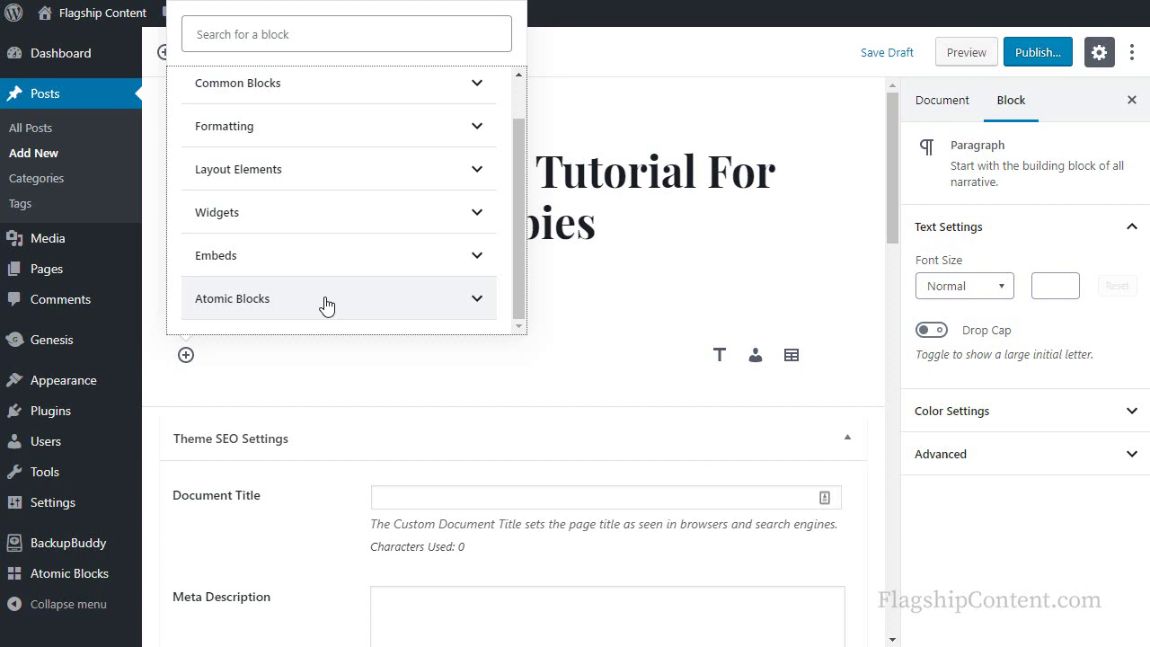
click(482, 304)
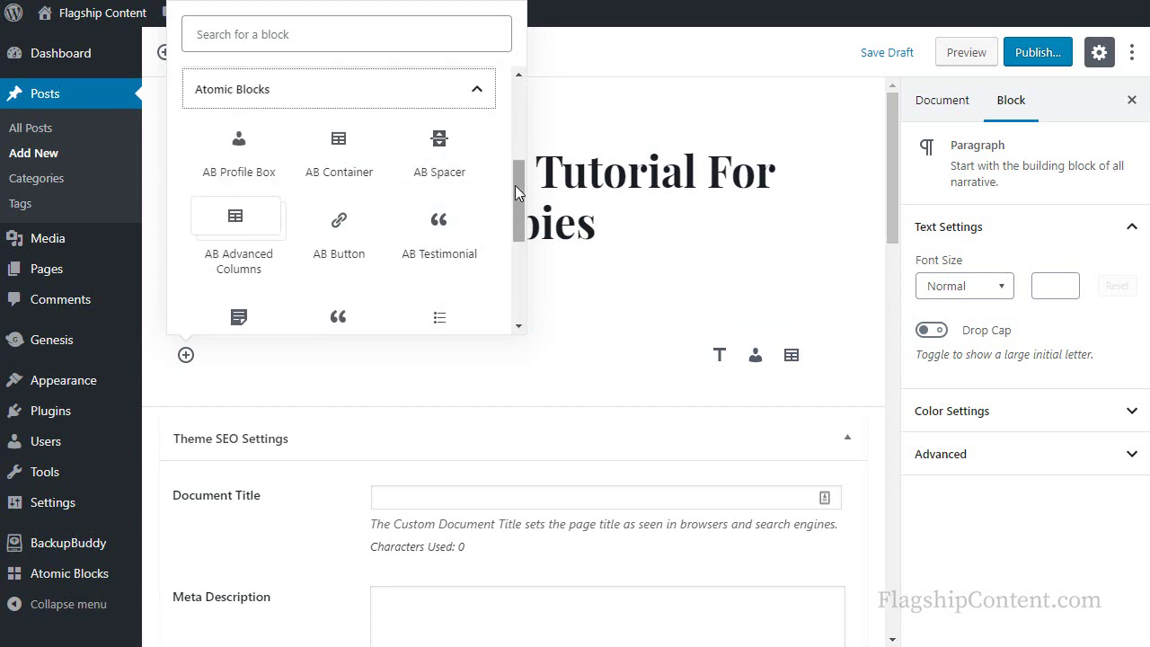
drag(515, 185, 516, 223)
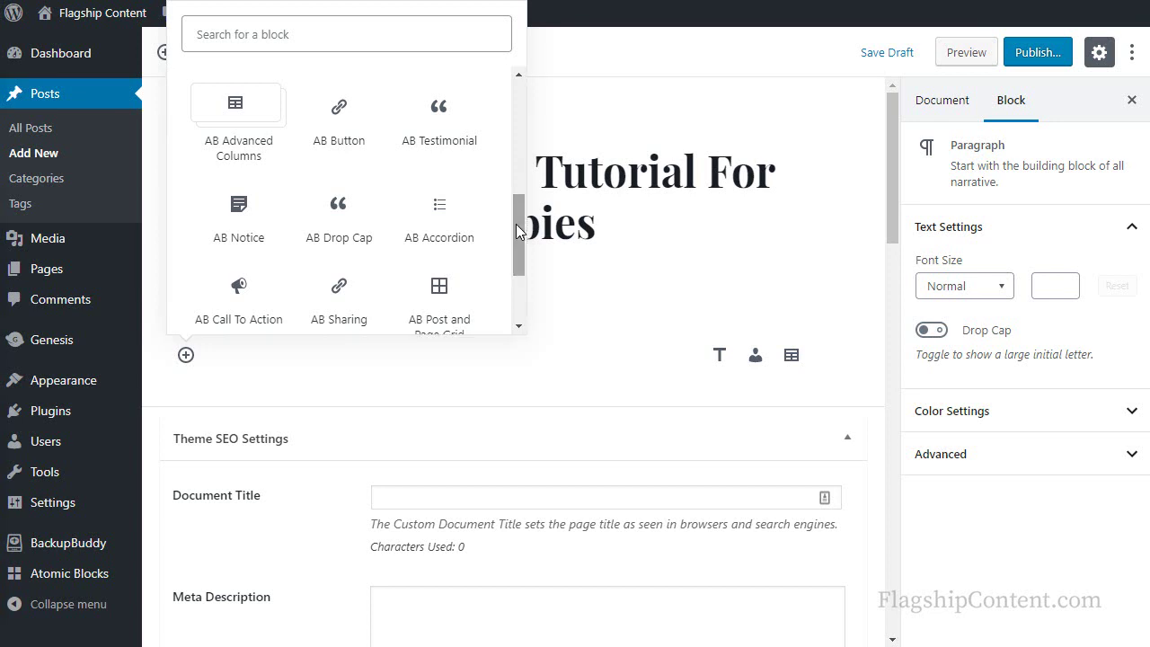
drag(516, 223, 537, 199)
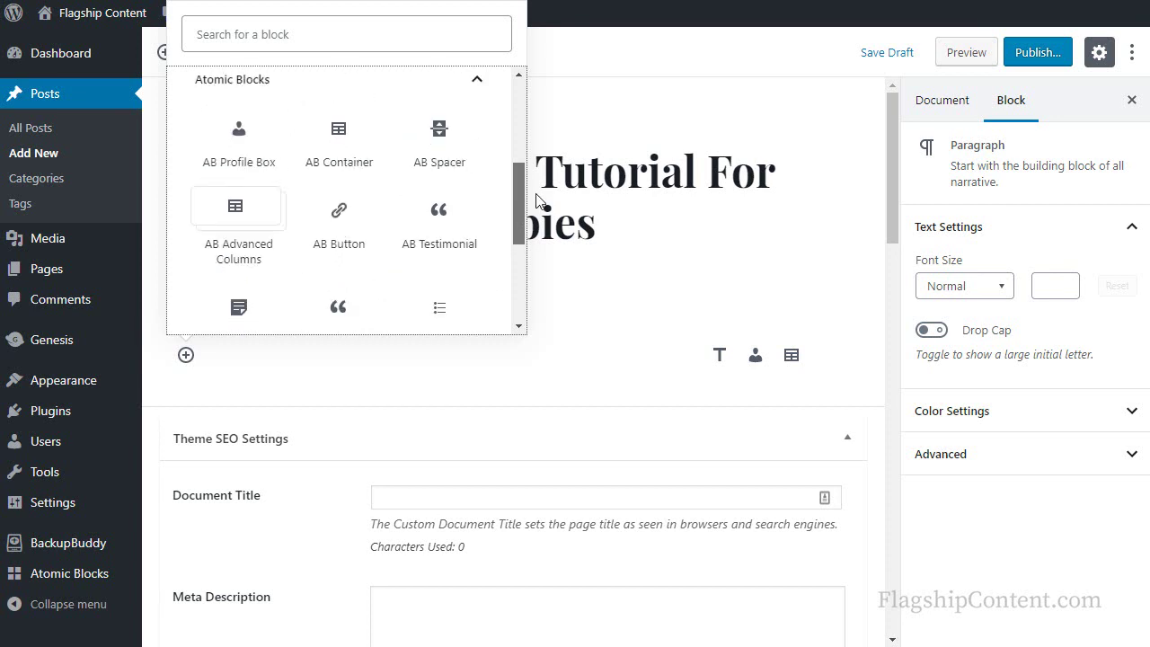
click(439, 224)
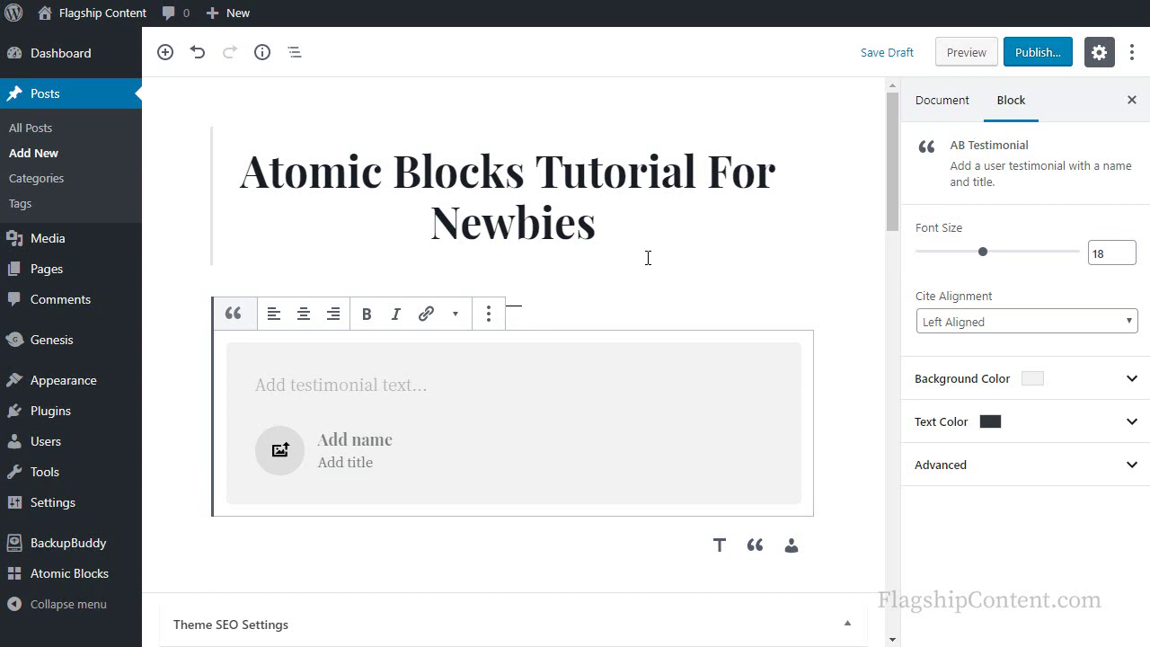
Step: Fill the testimonial with quote 'This is the text I want to type here...', a reviewer name and title CEO
text(This is the text I wan)
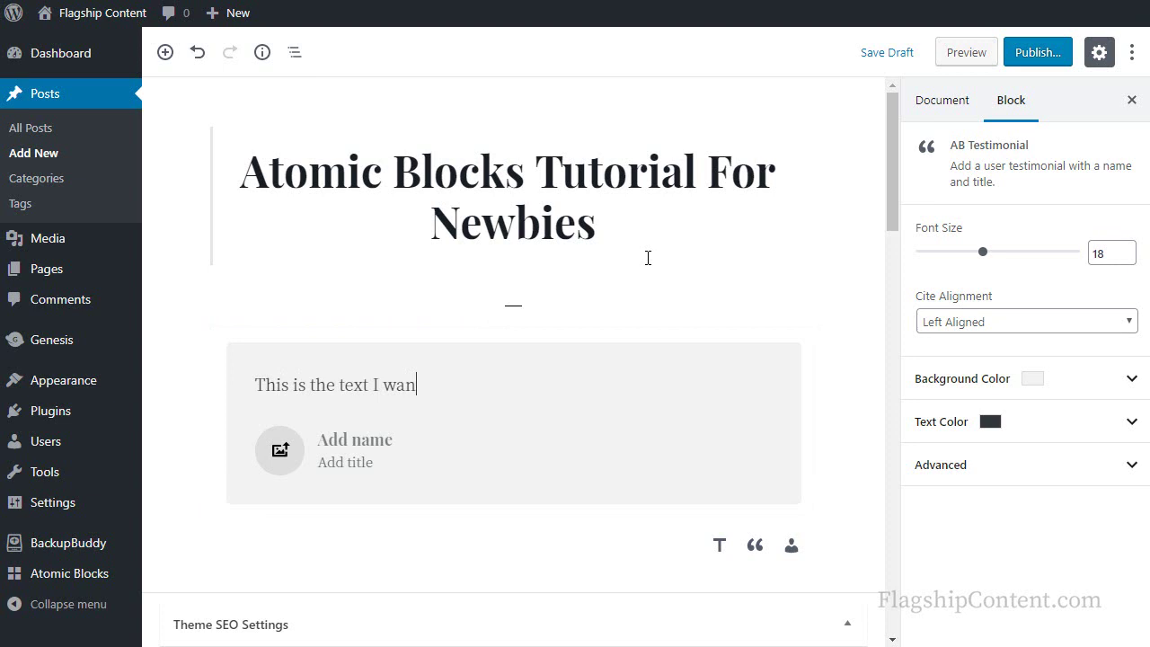
text(t to type here)
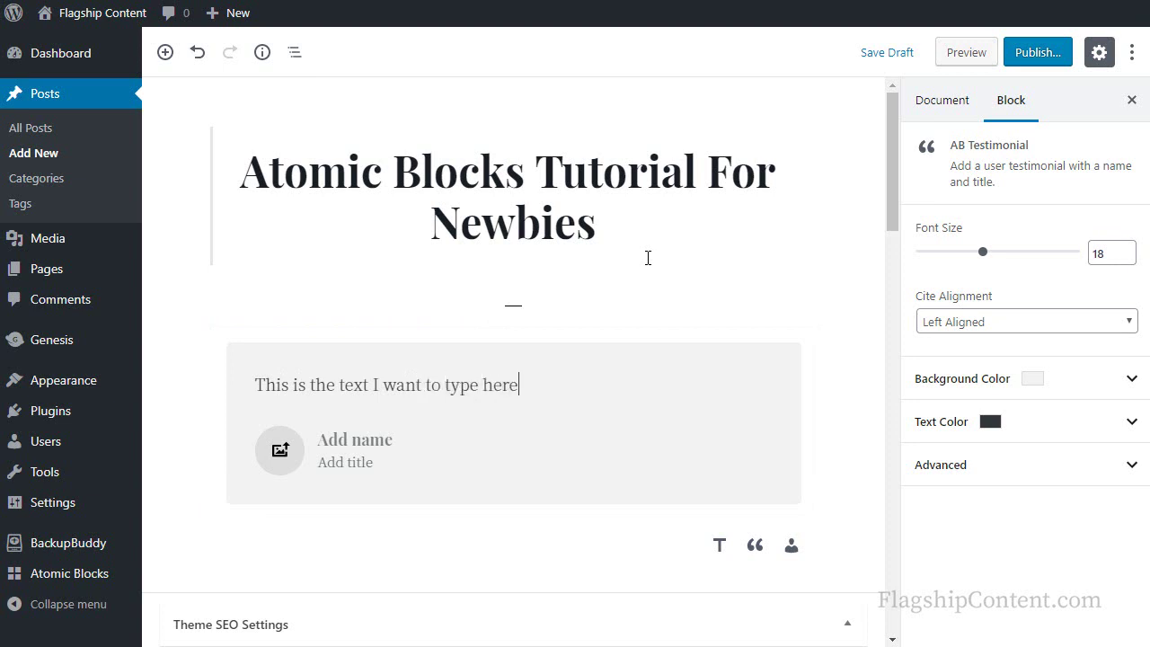
text(...)
click(354, 439)
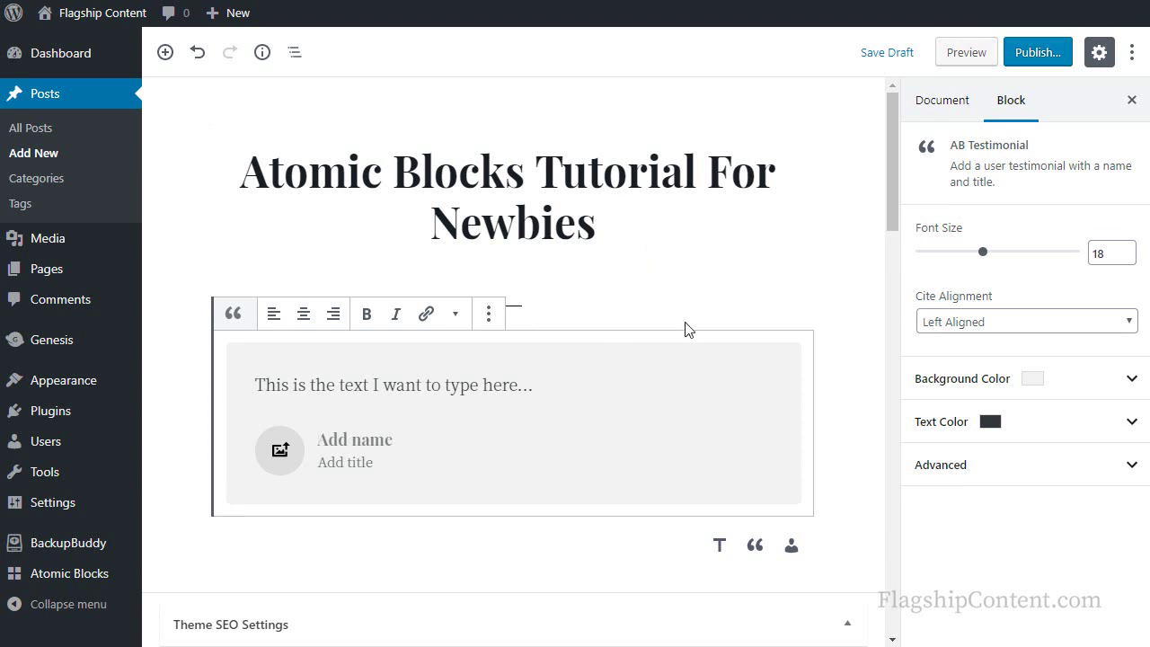
text(Fred Smith)
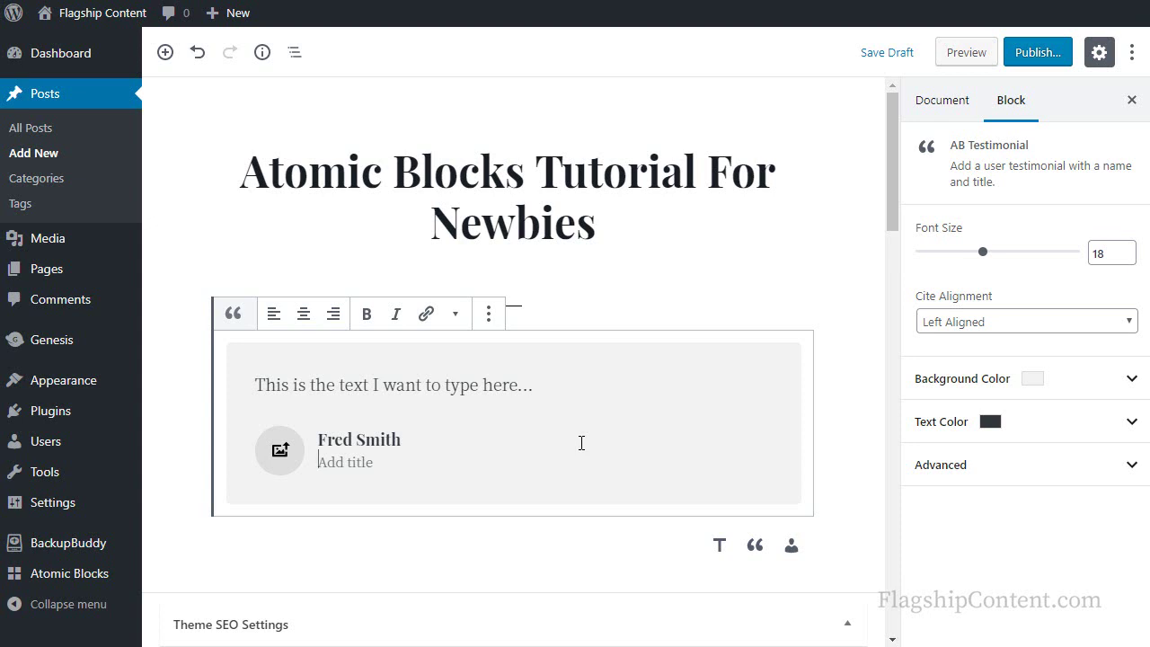
text(CEO)
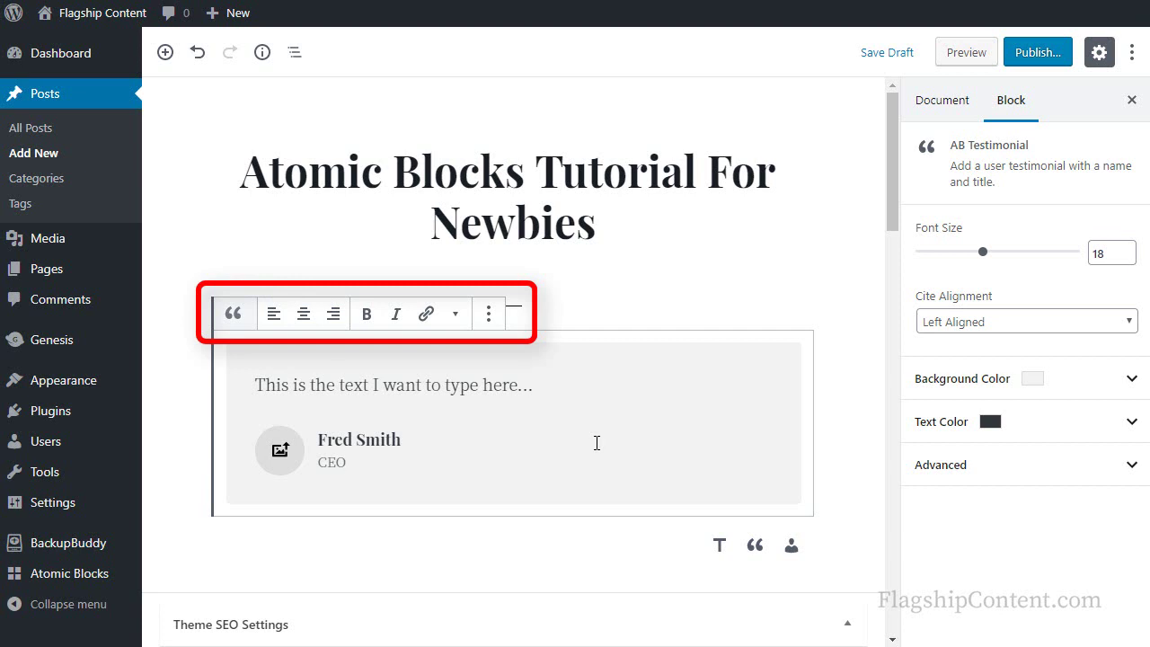
Step: Expand the testimonial's background colour, text colour and Advanced settings panels
click(1133, 379)
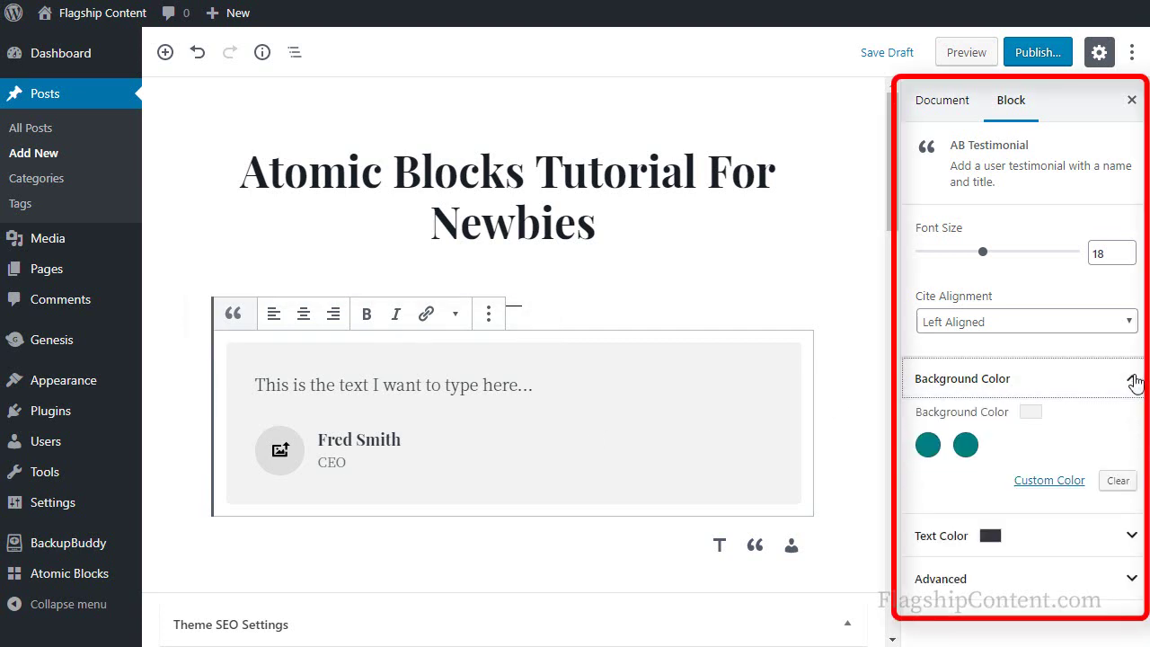
click(1123, 535)
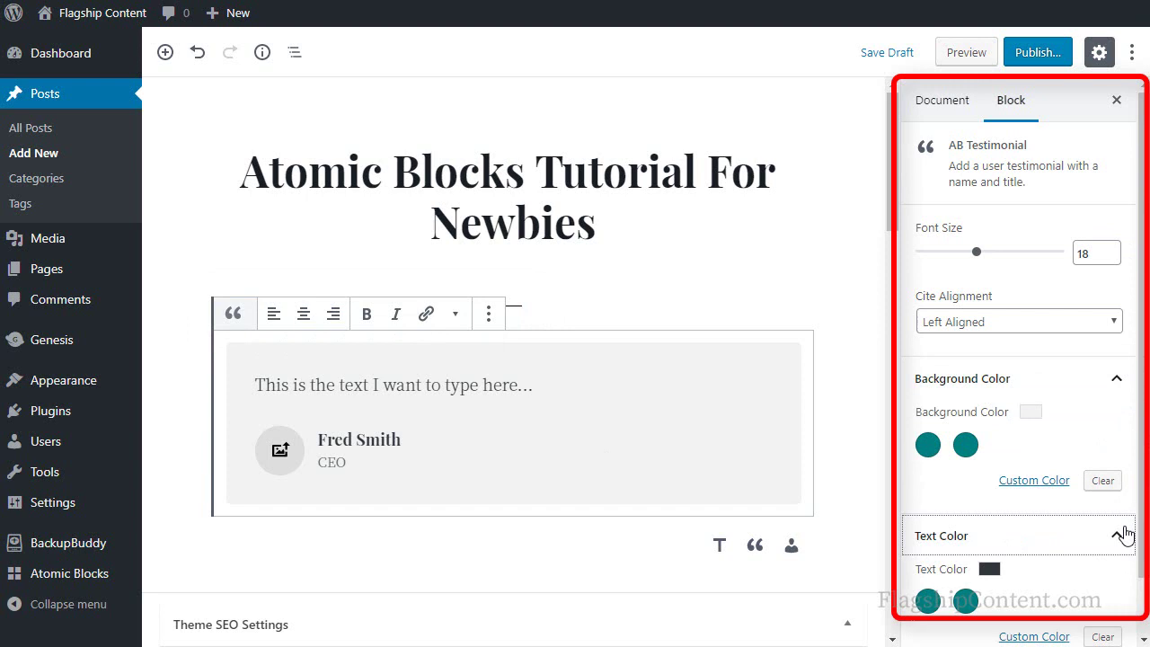
click(1119, 628)
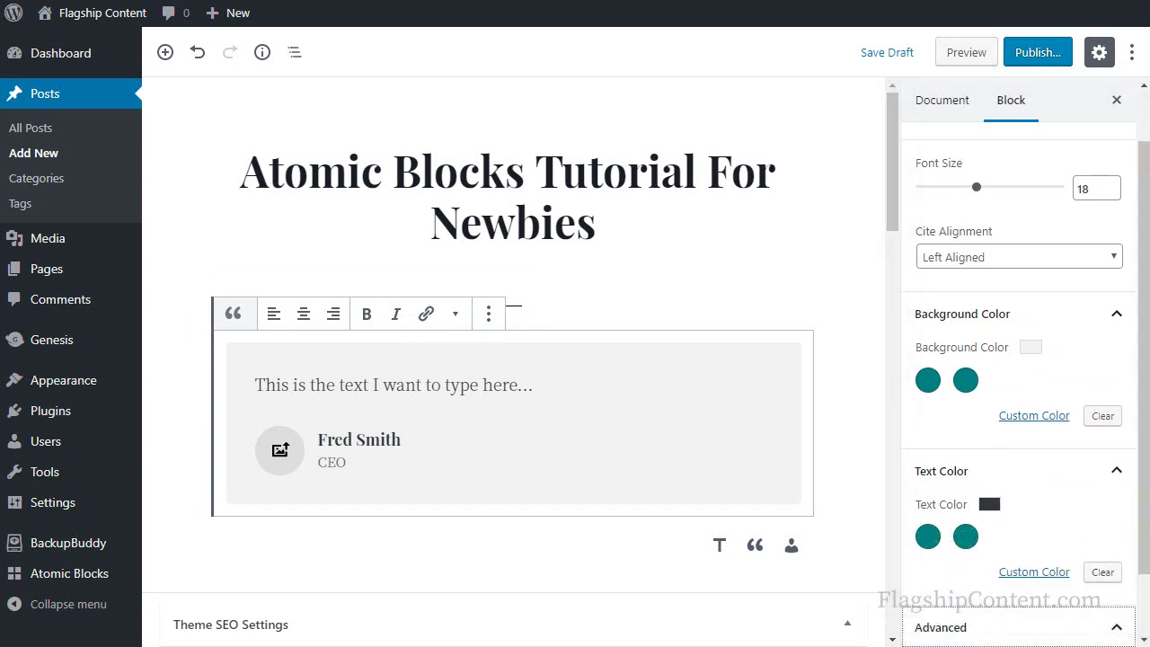
drag(1148, 282, 1147, 197)
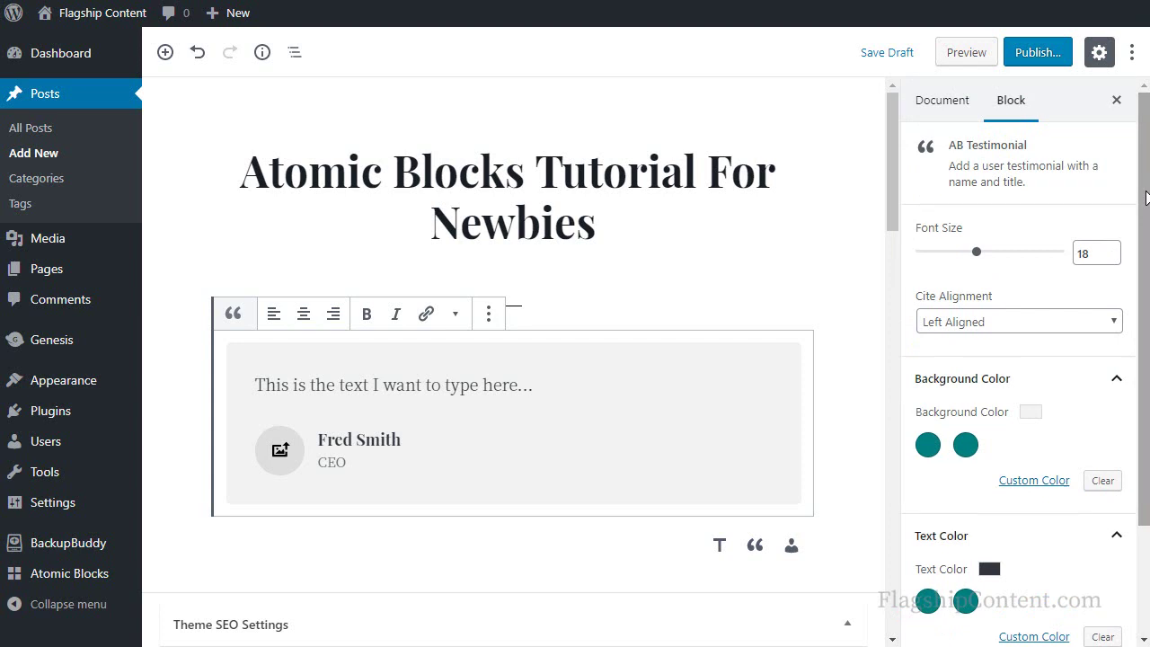
Step: Reselect the testimonial, review its background and text colour settings again, then deselect it
click(697, 242)
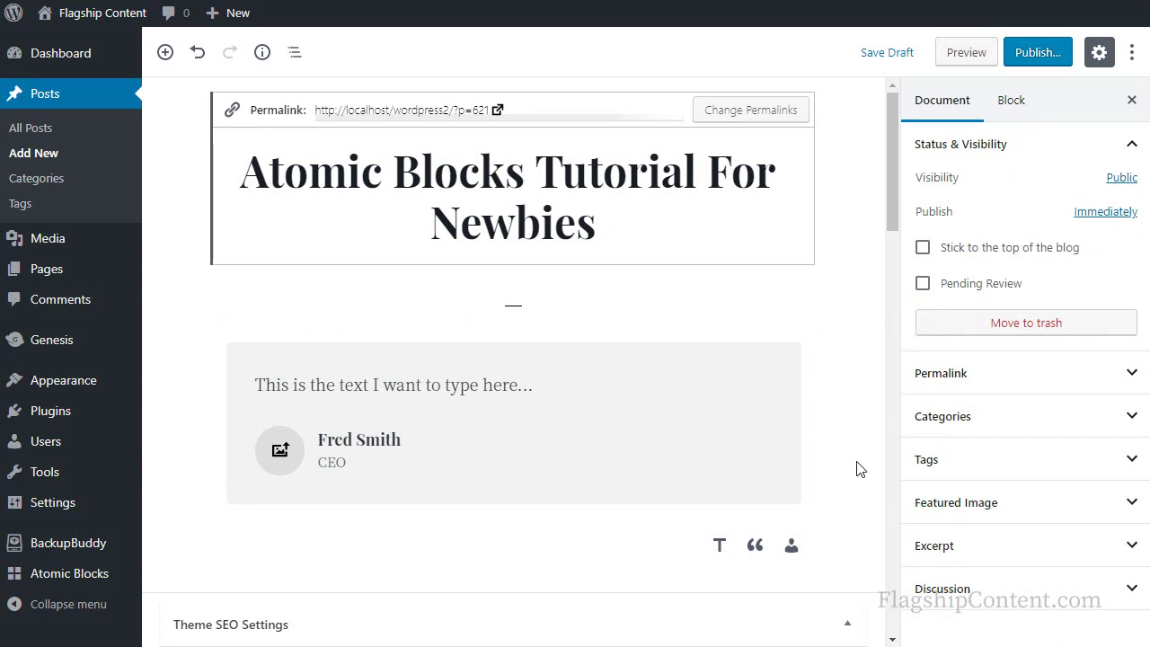
click(621, 423)
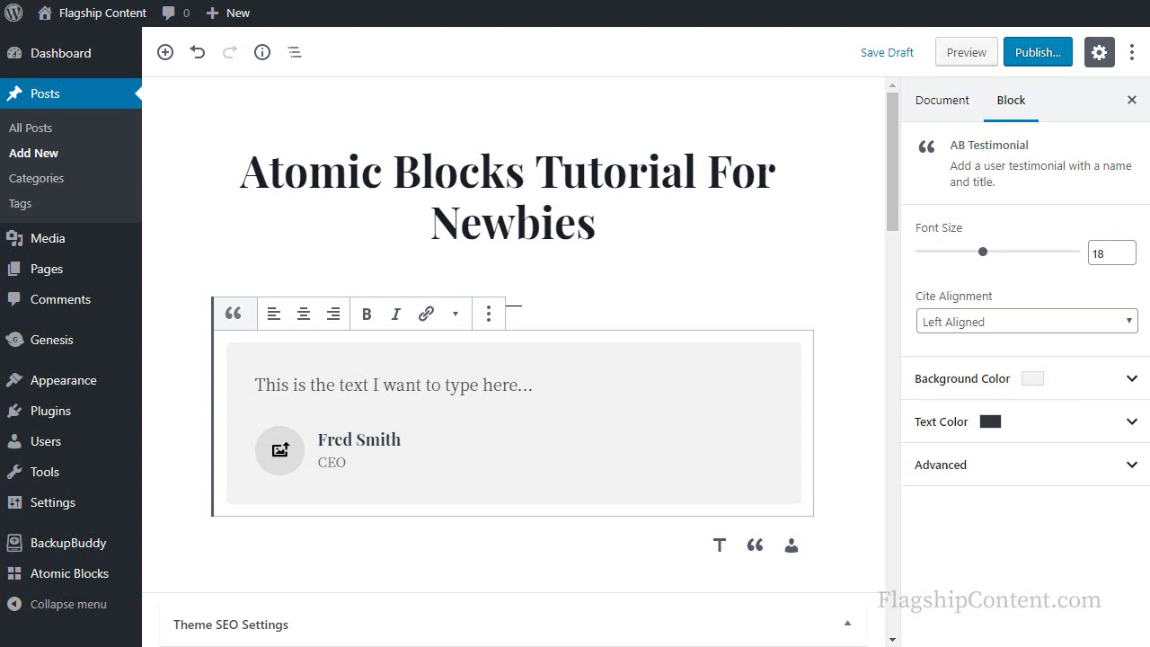
click(1134, 378)
click(1132, 533)
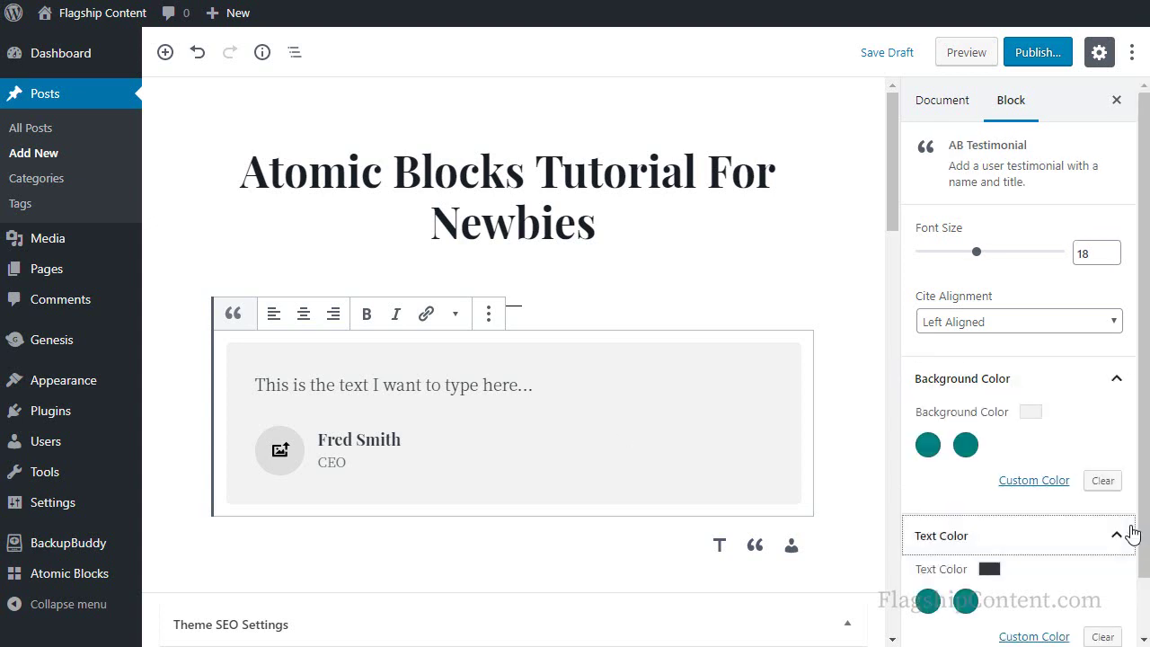
click(848, 243)
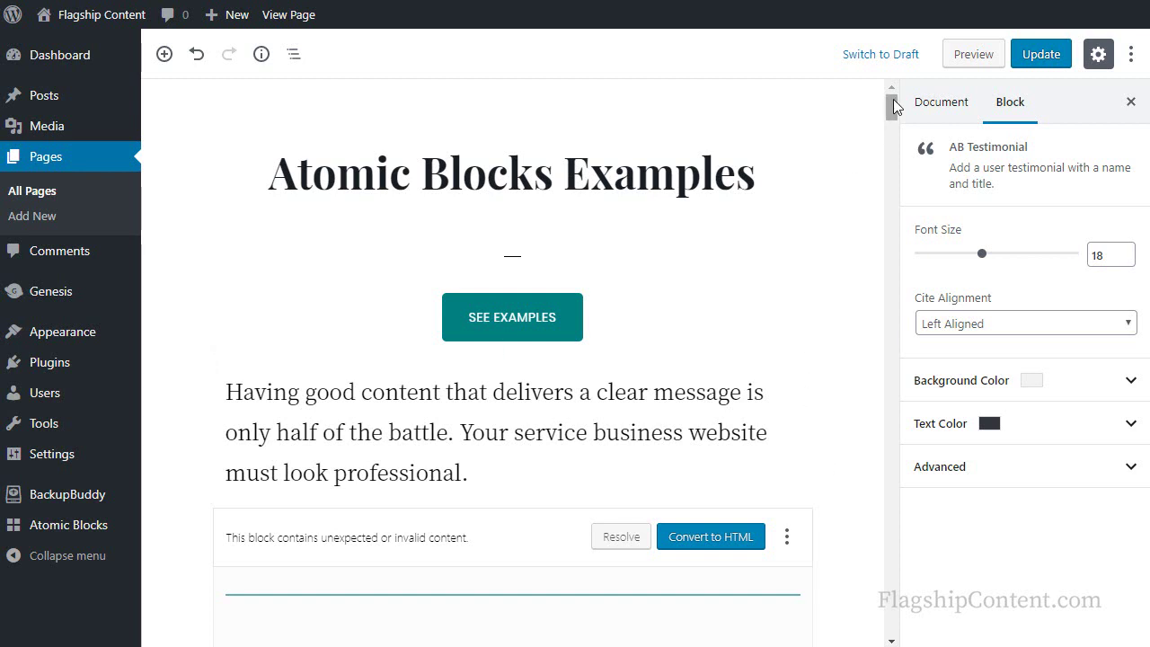
Step: Insert an empty block directly before the 'How to use this page' notice block
drag(893, 111, 887, 145)
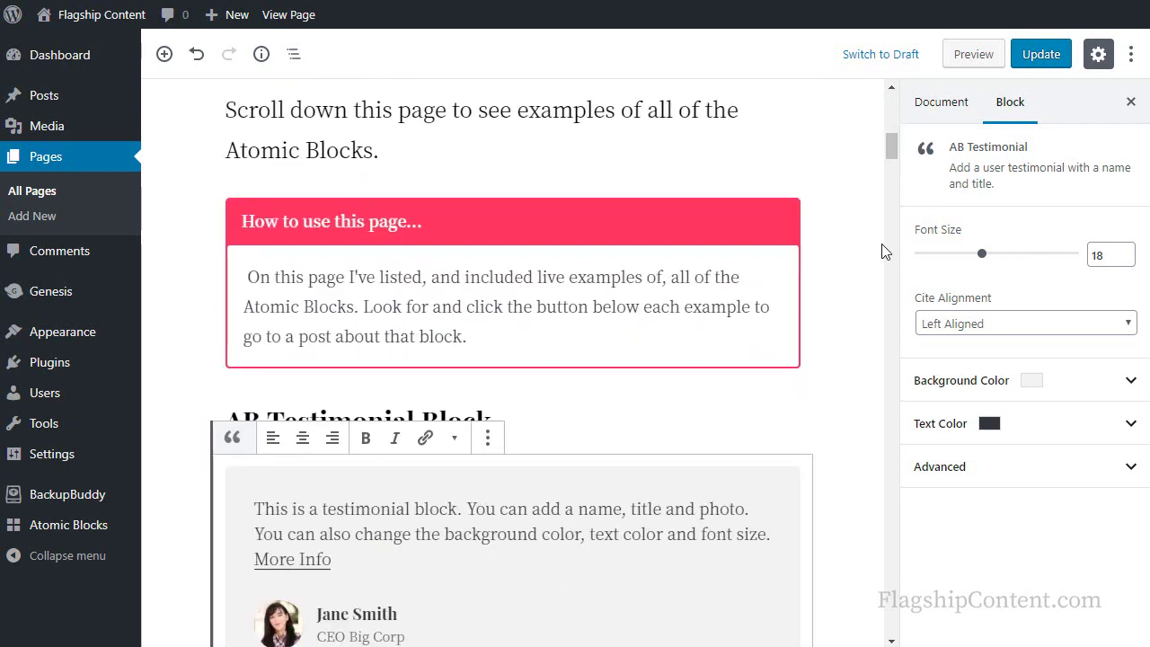
click(445, 258)
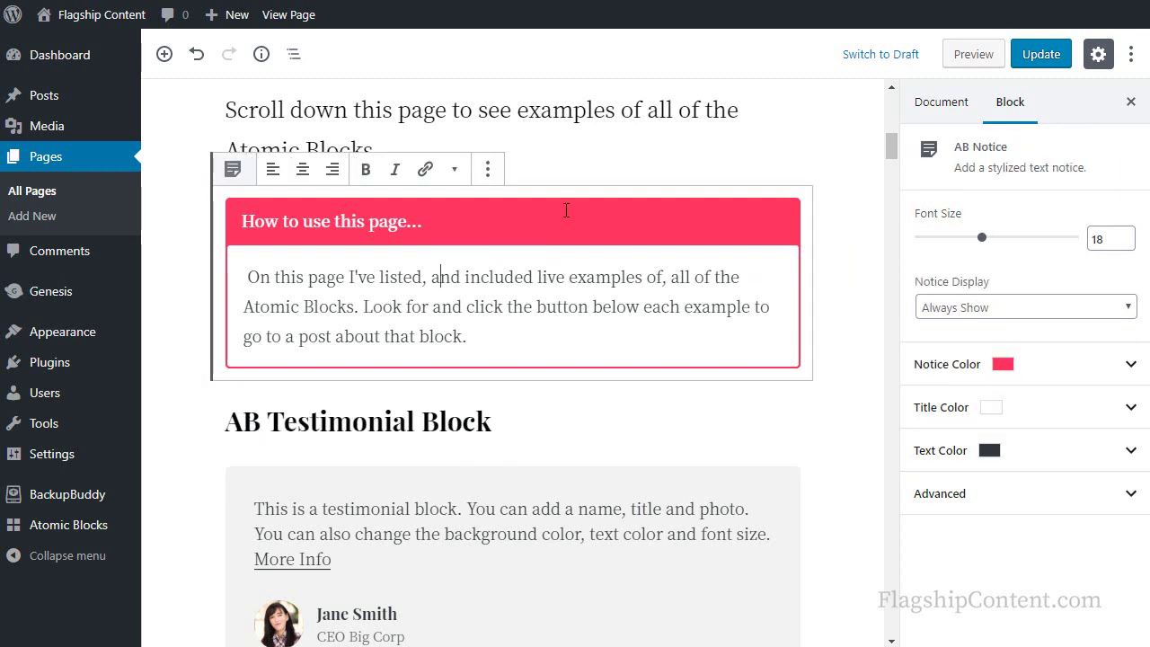
click(488, 171)
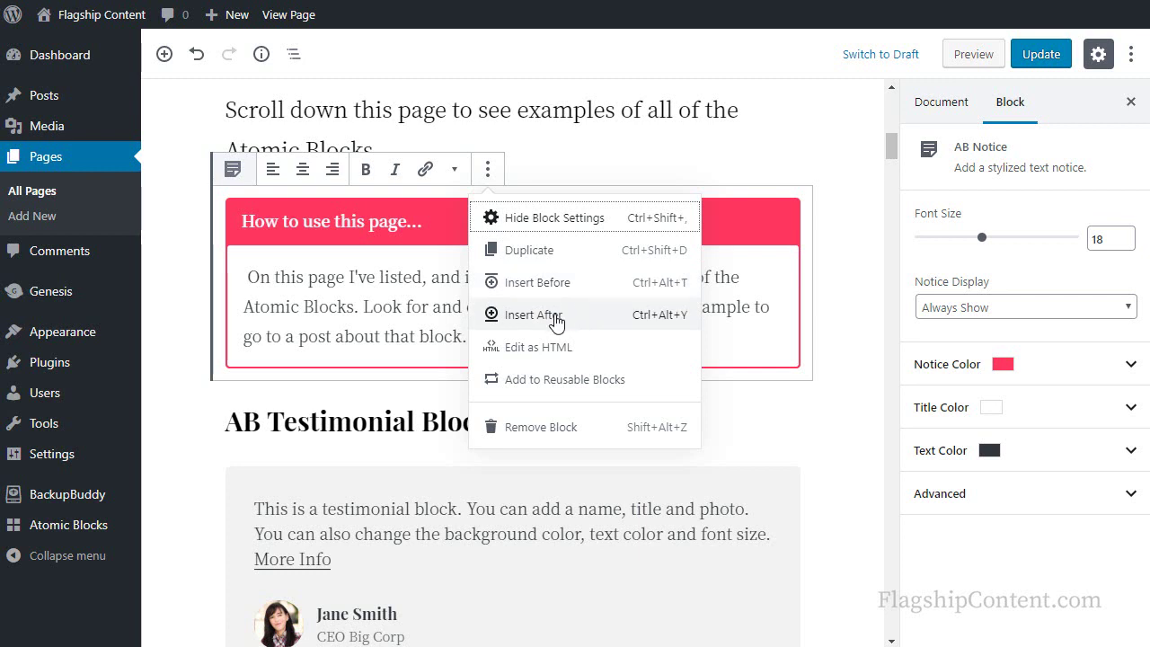
click(552, 284)
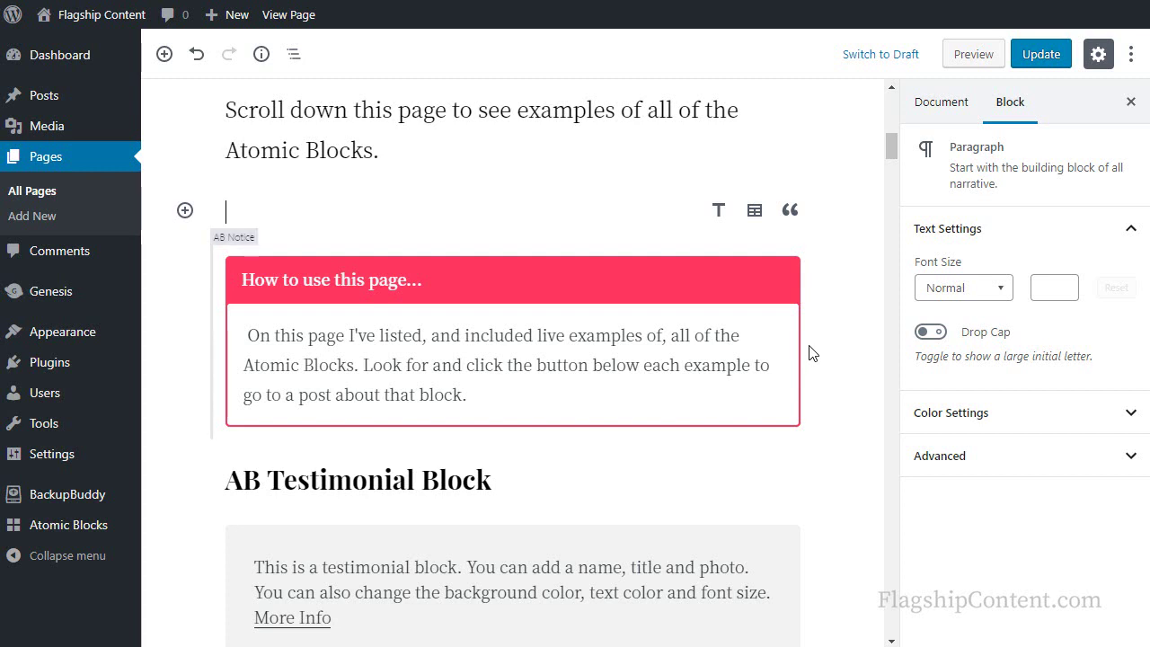
Step: Paste 'This is a headline in a headline block' and convert the block into an H3 heading
text(This is a headline in a headline block)
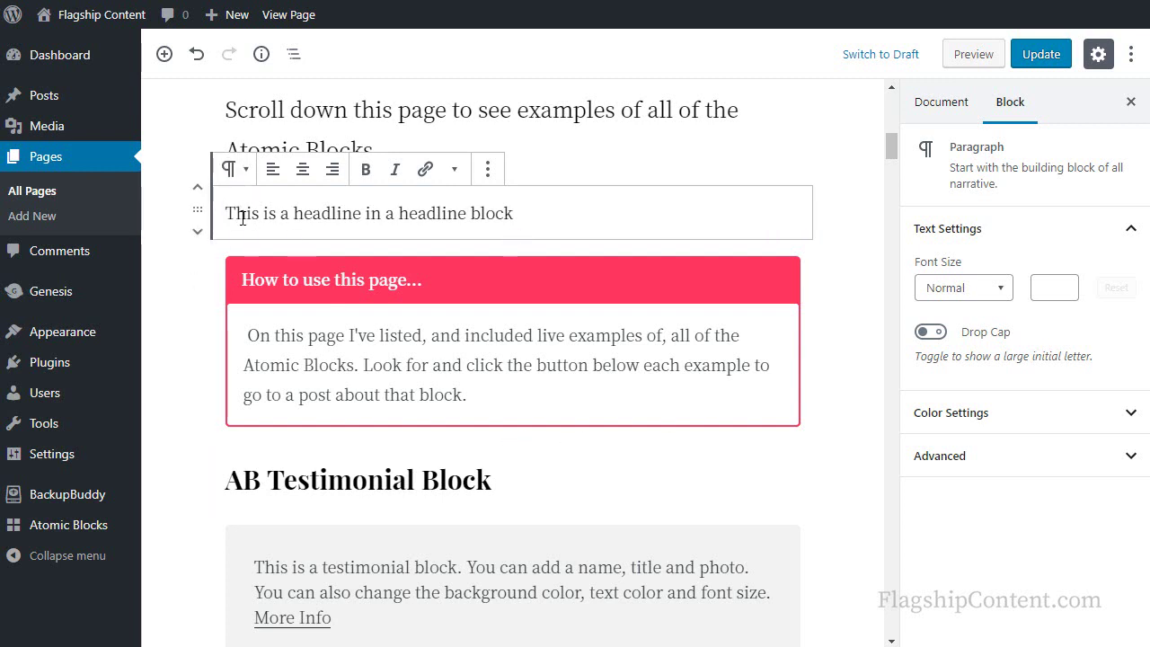
click(235, 171)
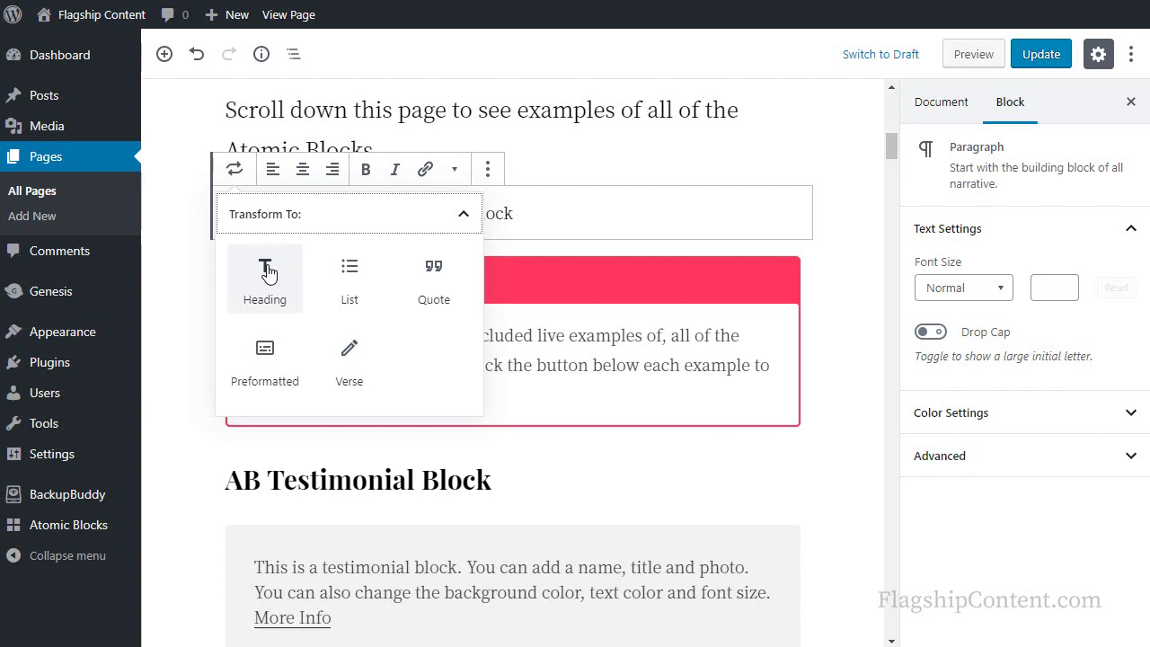
click(266, 271)
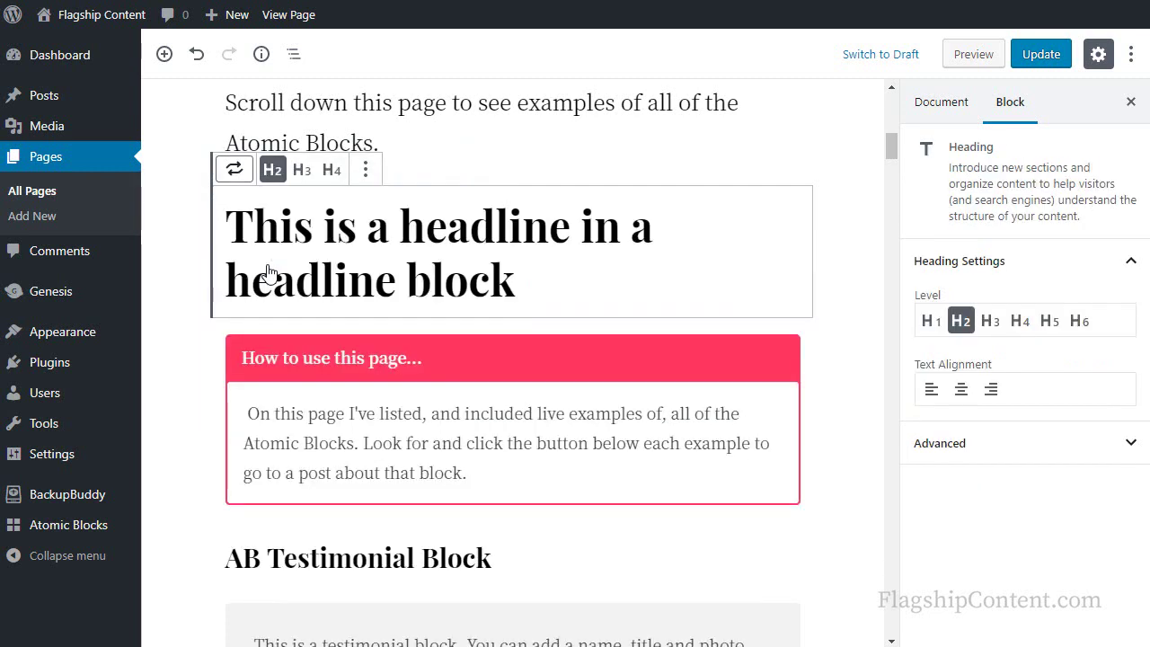
click(302, 172)
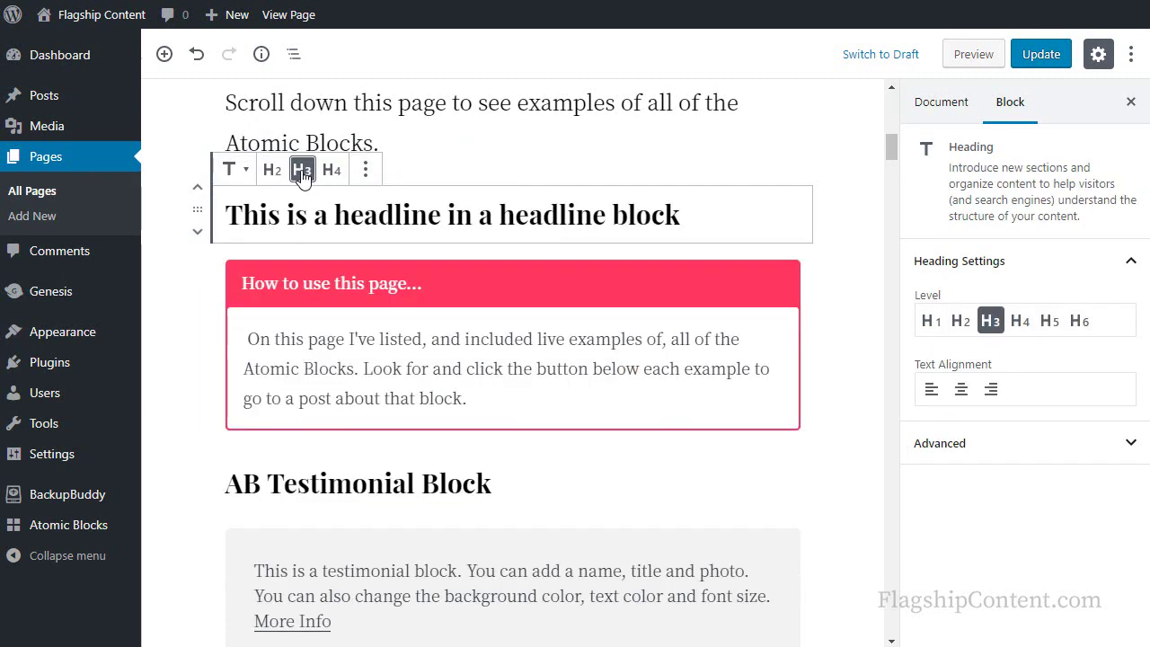
Step: Add a pasted paragraph of explanatory text below the headline, then open the next block's options
click(367, 170)
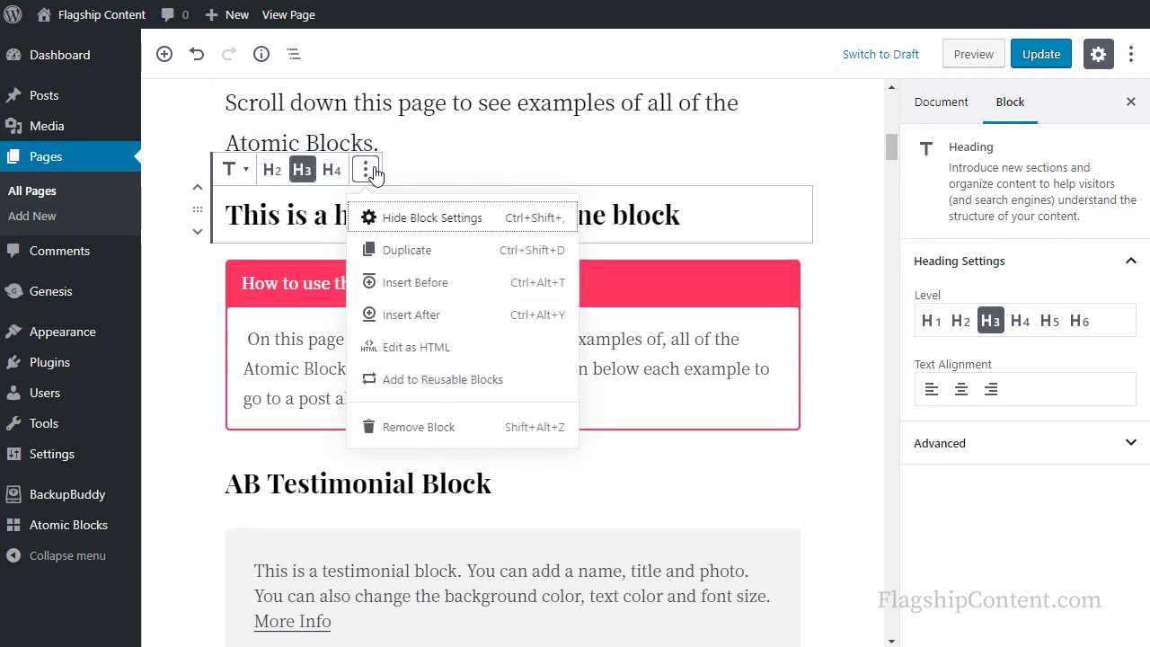
click(441, 315)
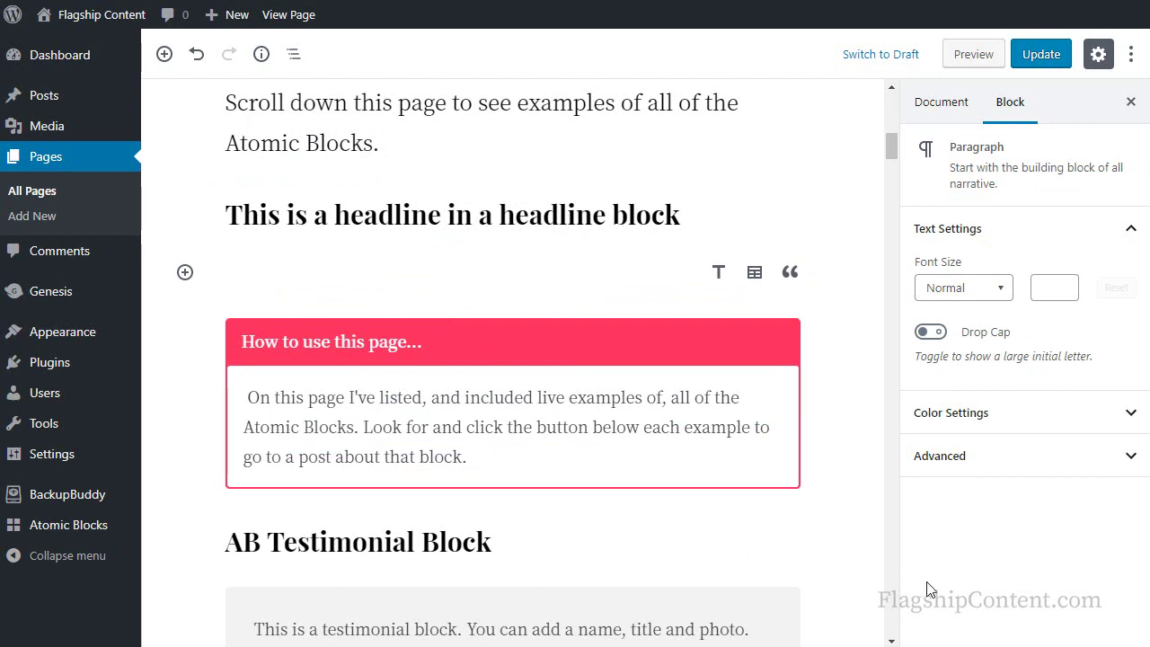
text(And this is a paragraph of text. There is no paragraph block. To add a paragraph of text to your page, just add a new block and then start typing.)
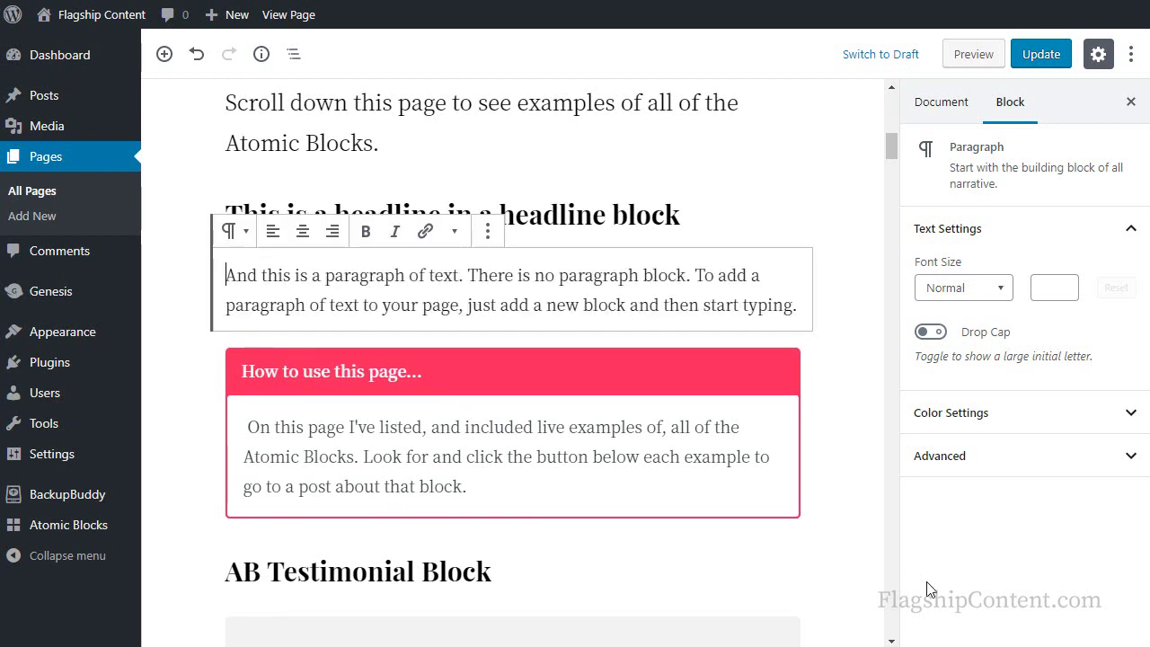
key(Return)
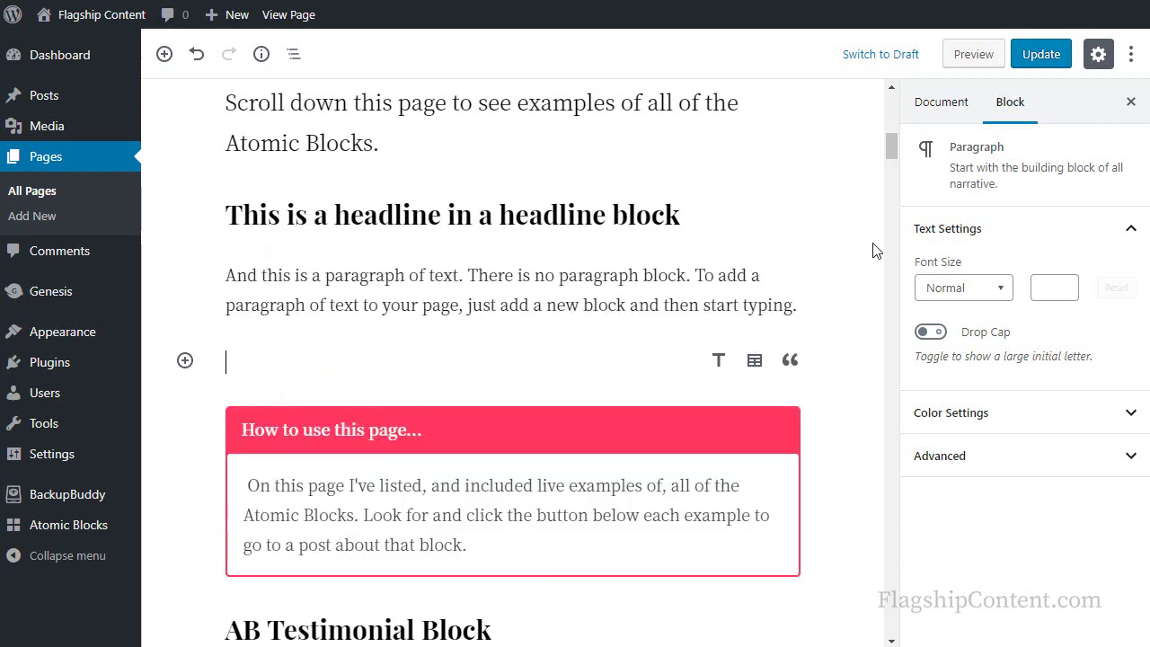
click(398, 274)
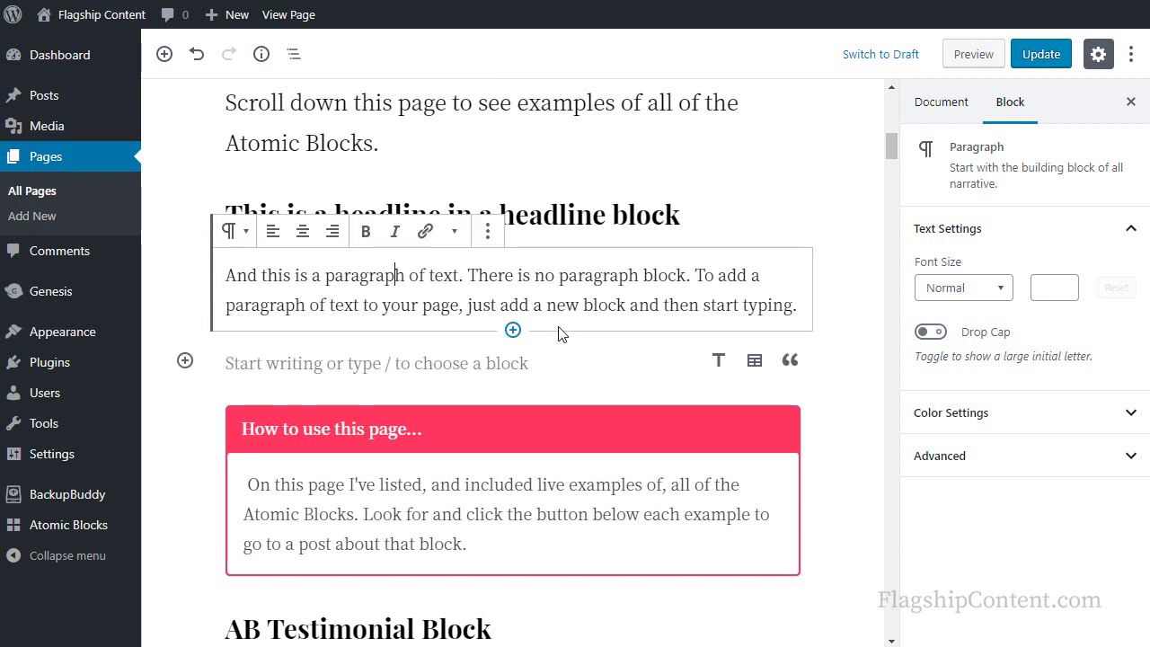
click(490, 236)
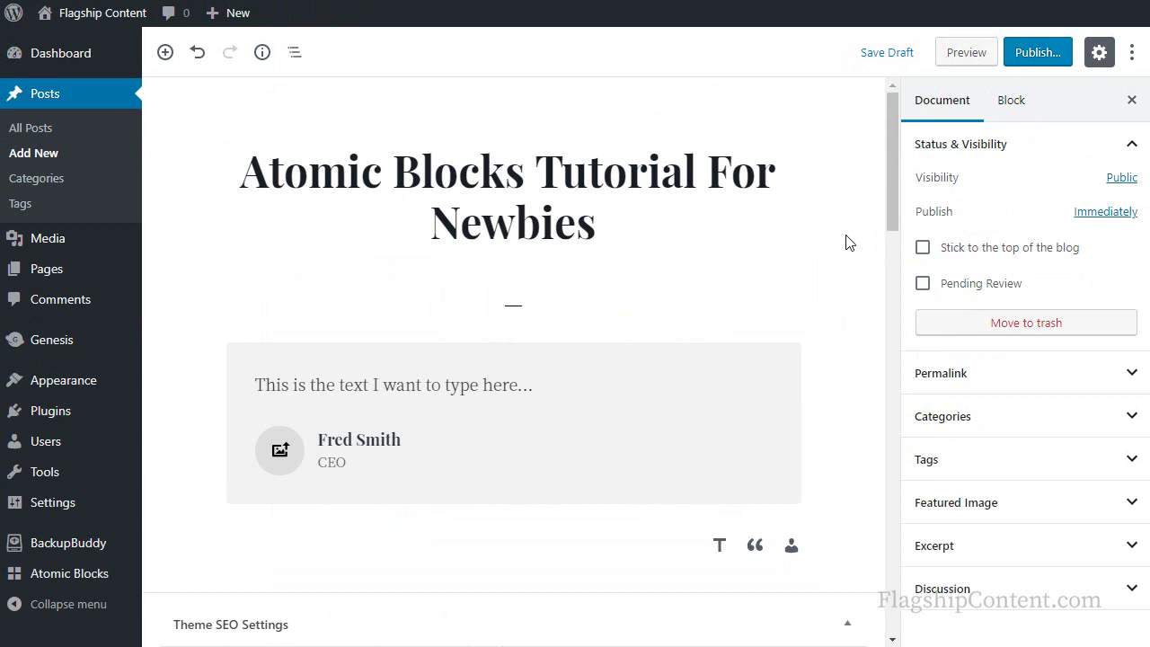
Step: Select the testimonial block, then the word 'want' and the whole testimonial line
click(603, 420)
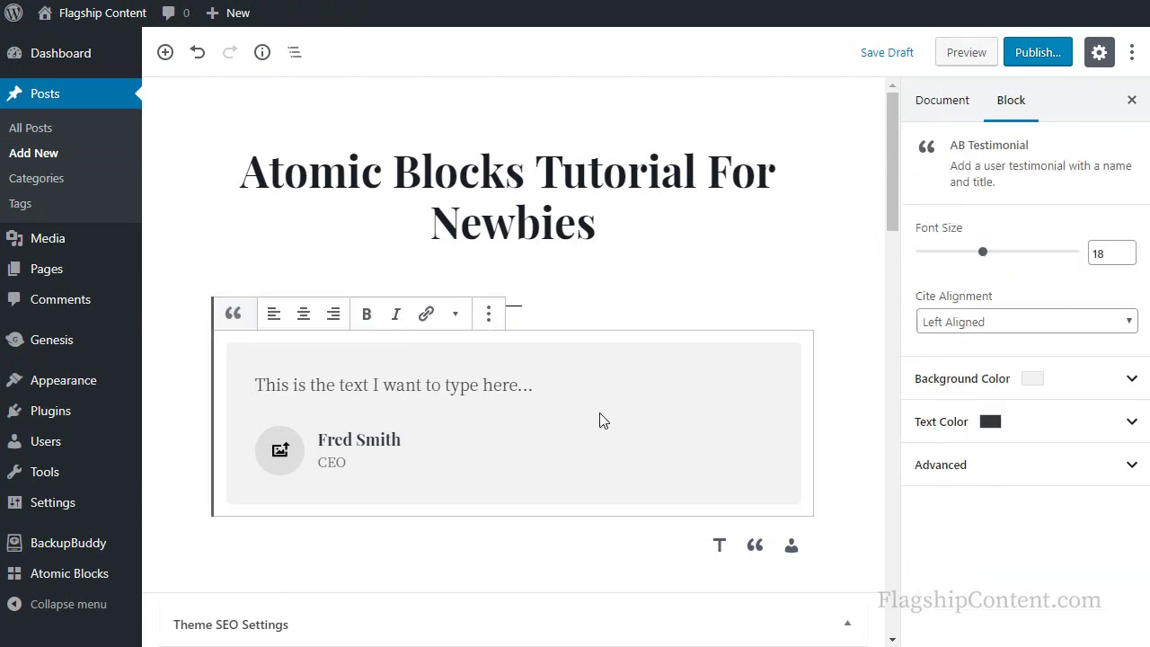
double_click(404, 389)
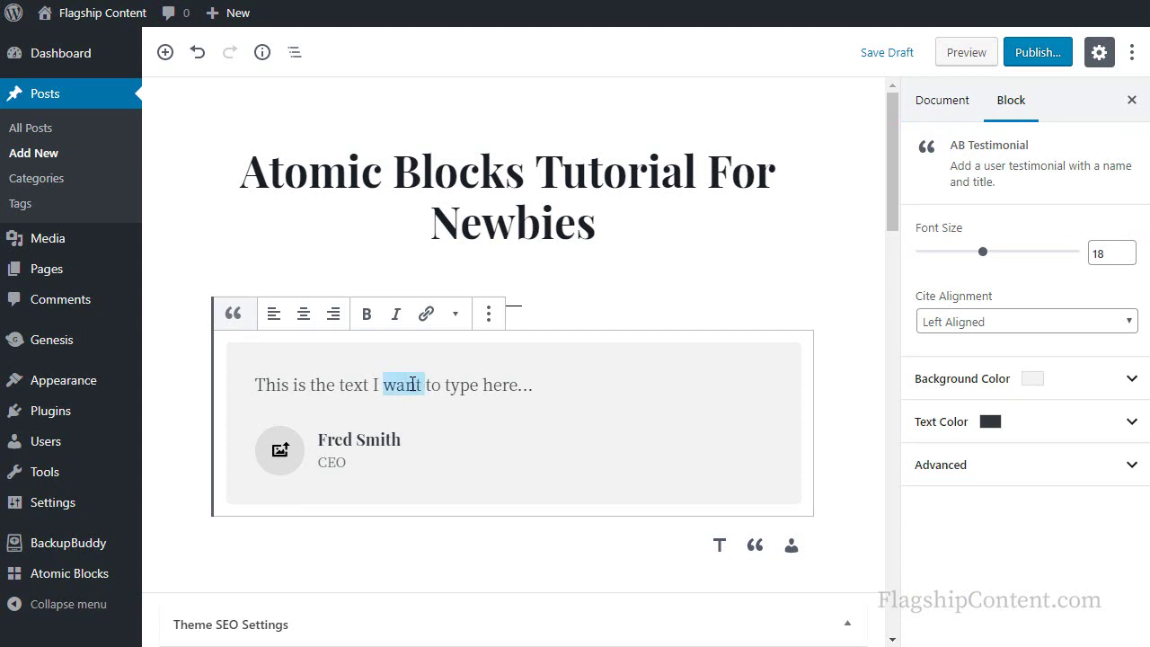
triple_click(412, 384)
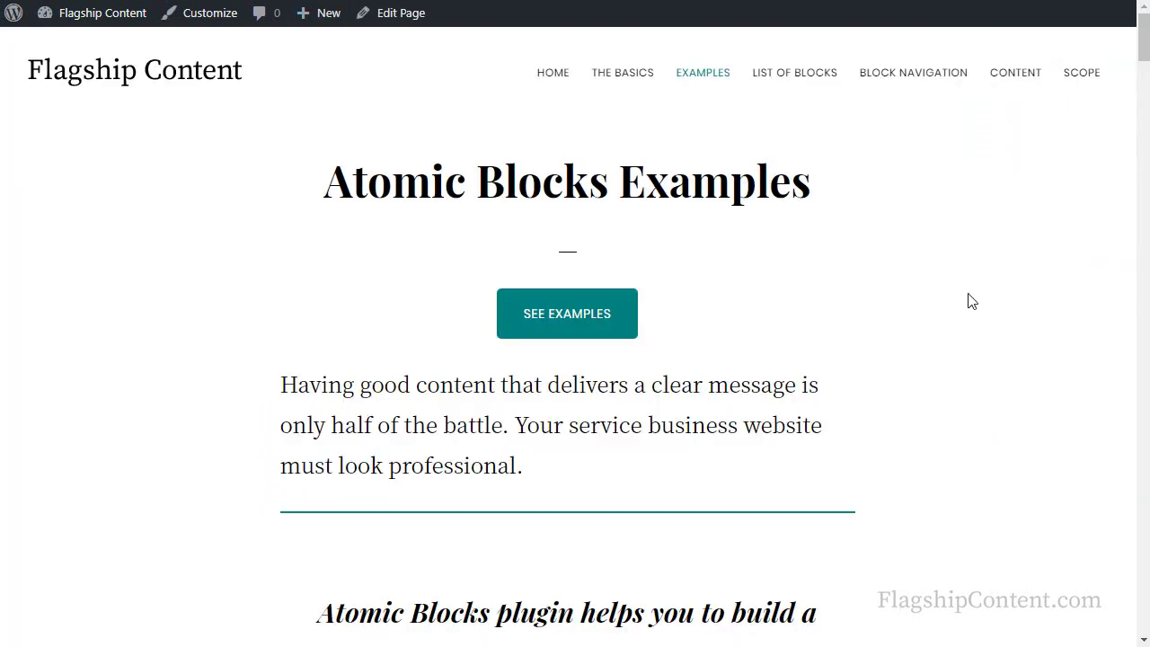
Step: Scroll the live page down to the AB Container Block example, then open it with Edit Page
click(1144, 51)
drag(1145, 51, 1141, 342)
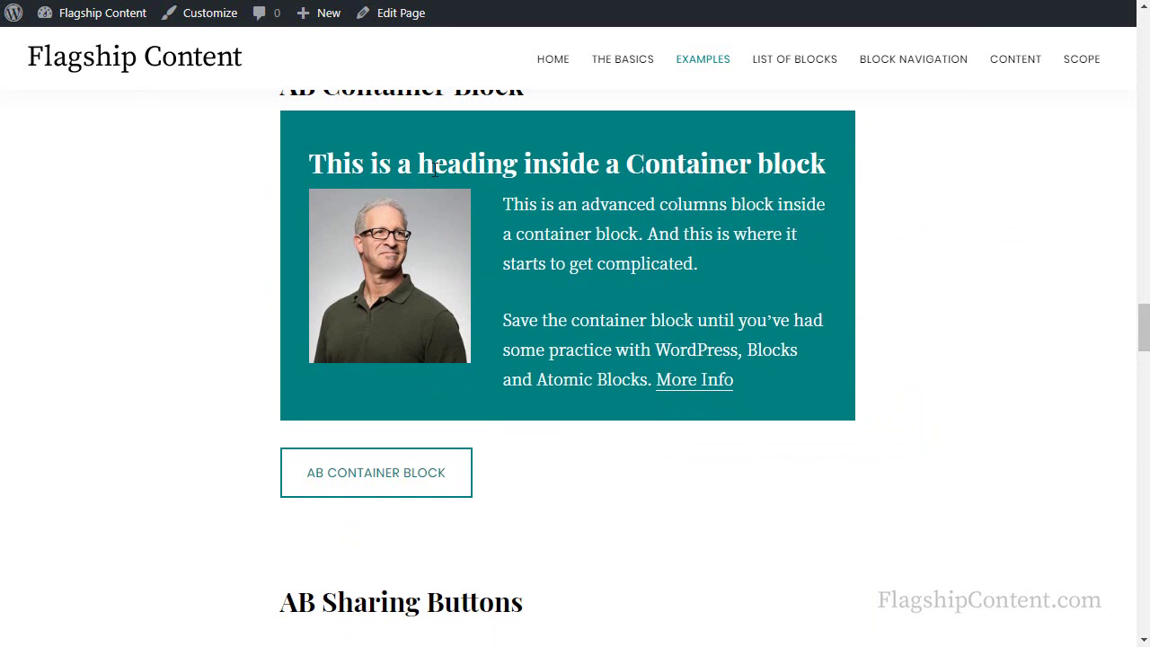
click(412, 20)
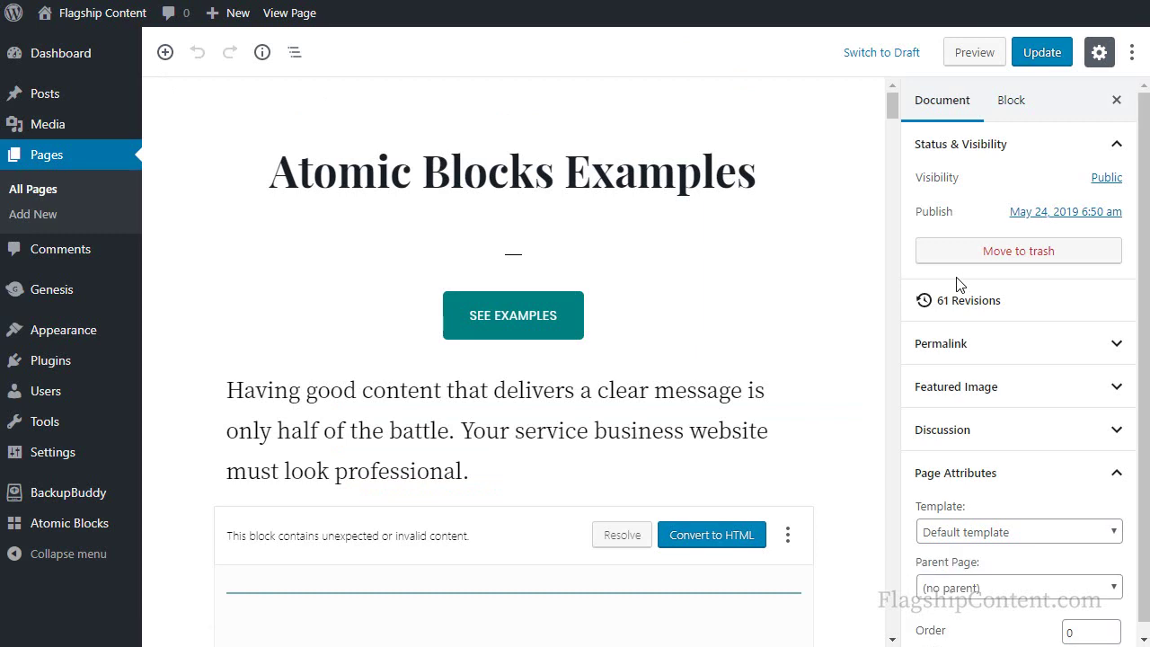
Step: Use Block Navigation to select the AB Notice block, then the AB Testimonial block
click(294, 56)
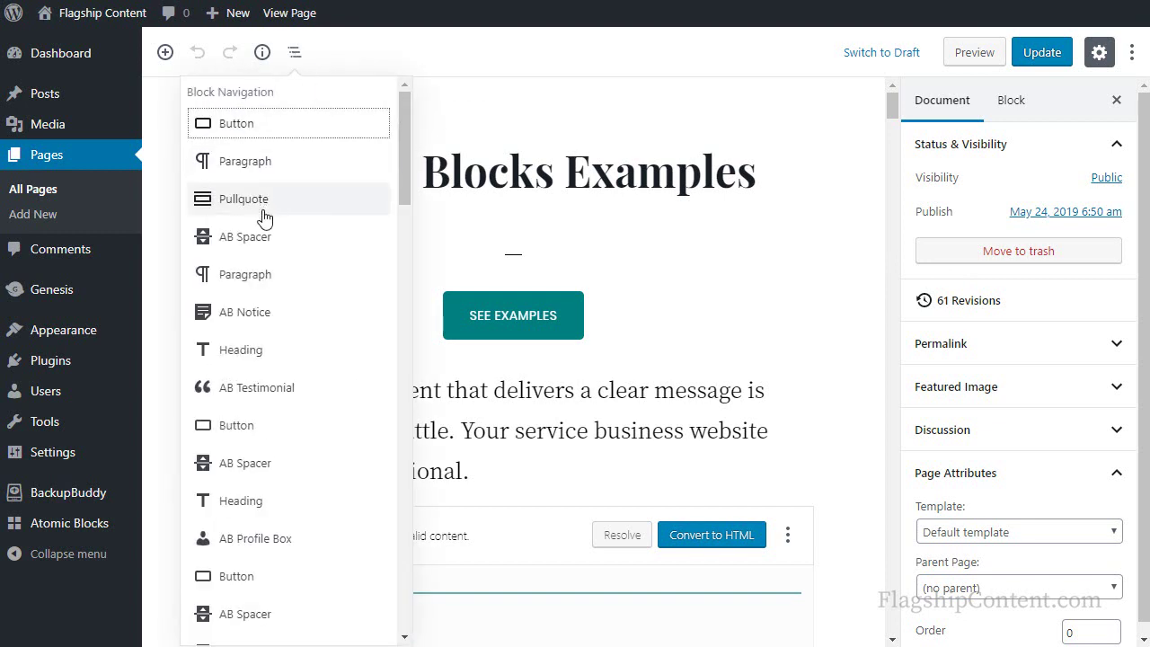
click(248, 319)
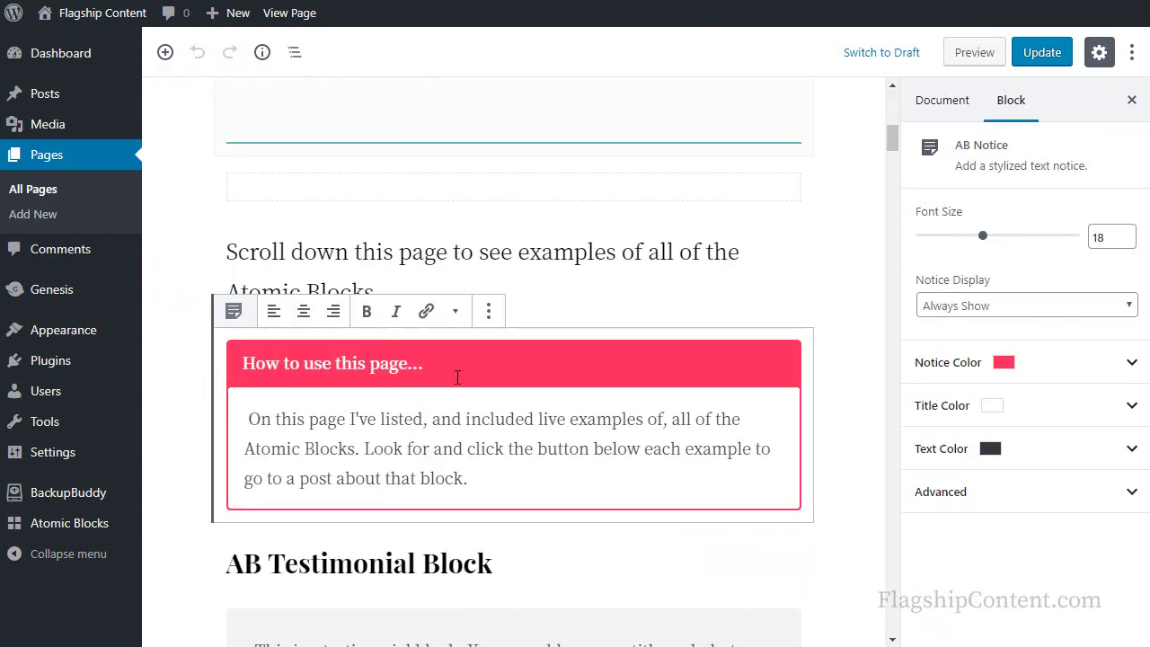
click(294, 54)
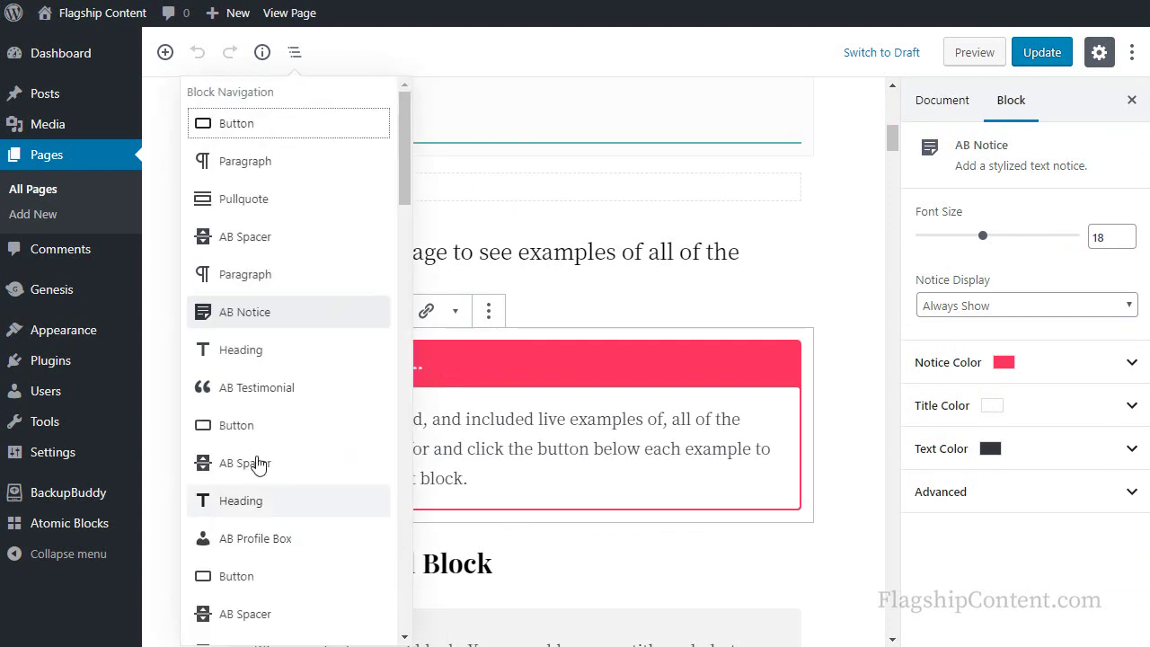
click(250, 392)
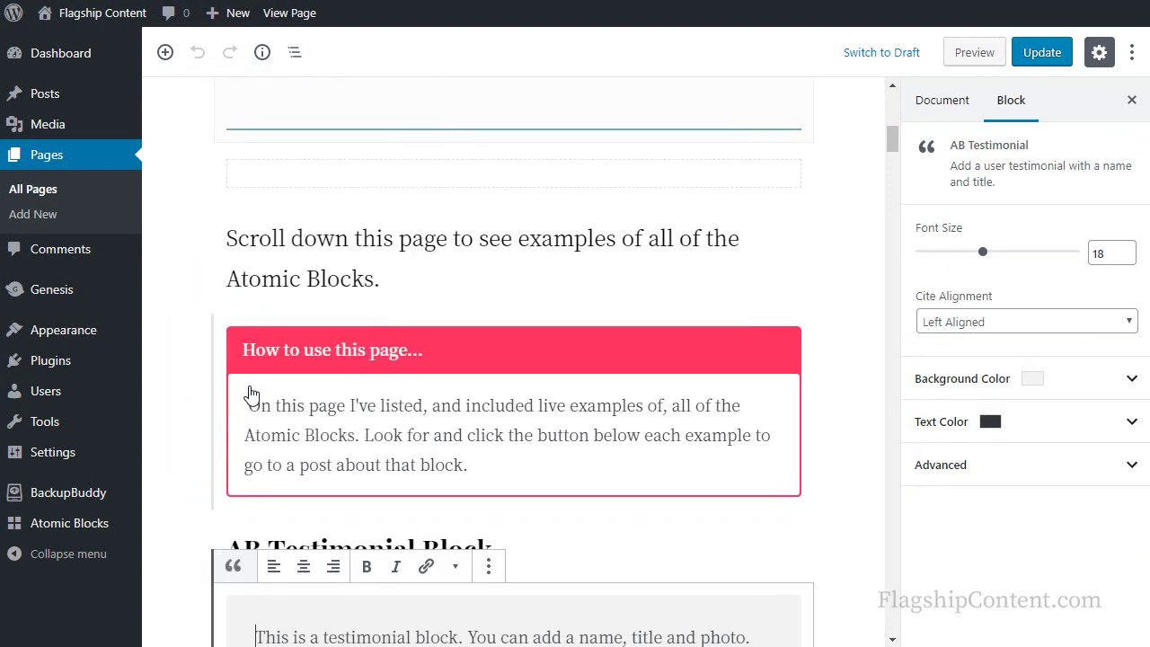
Step: Scroll the editor until the AB Container Block heading and its teal container are visible
scroll(895, 148, down, 4)
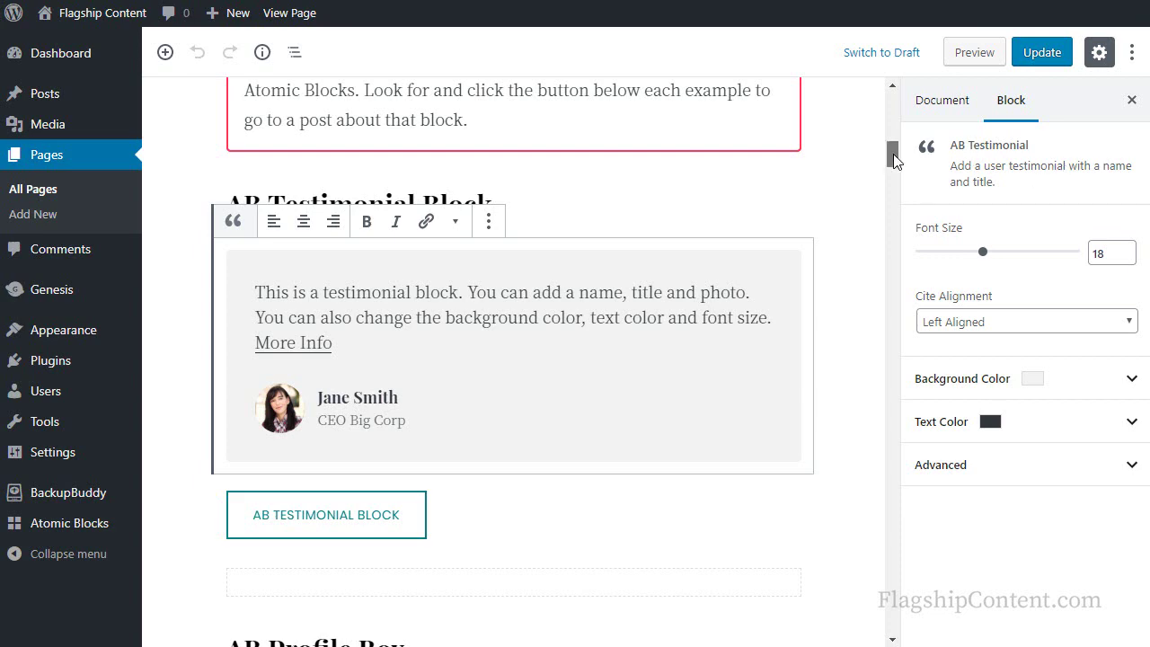
drag(894, 160, 889, 329)
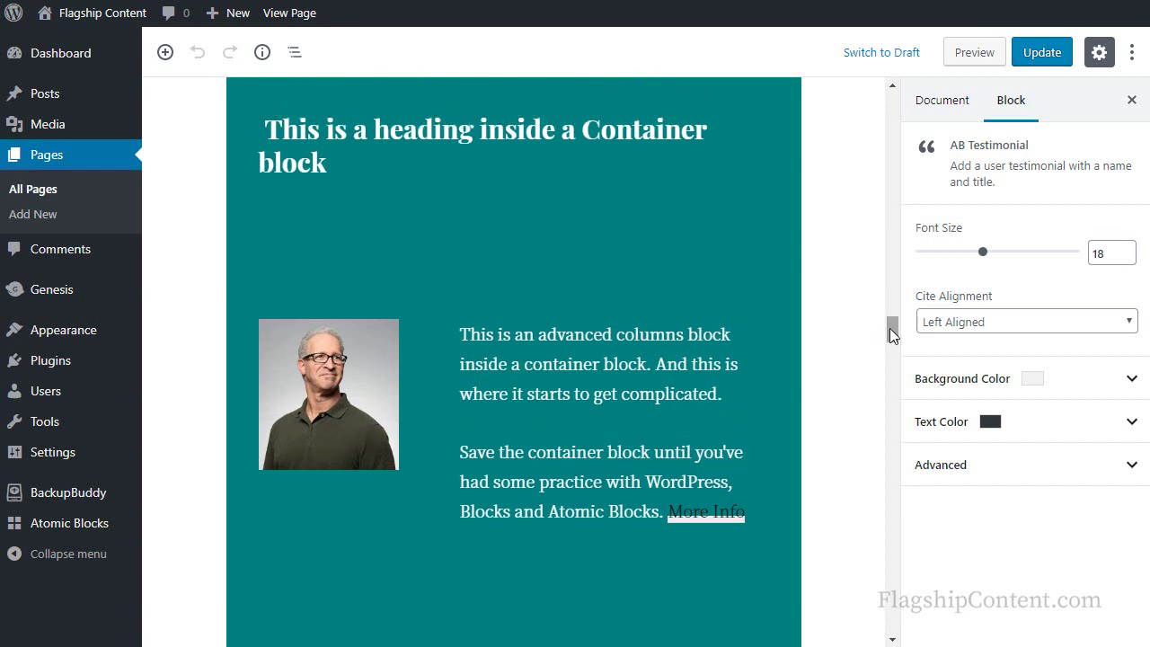
drag(893, 335, 893, 335)
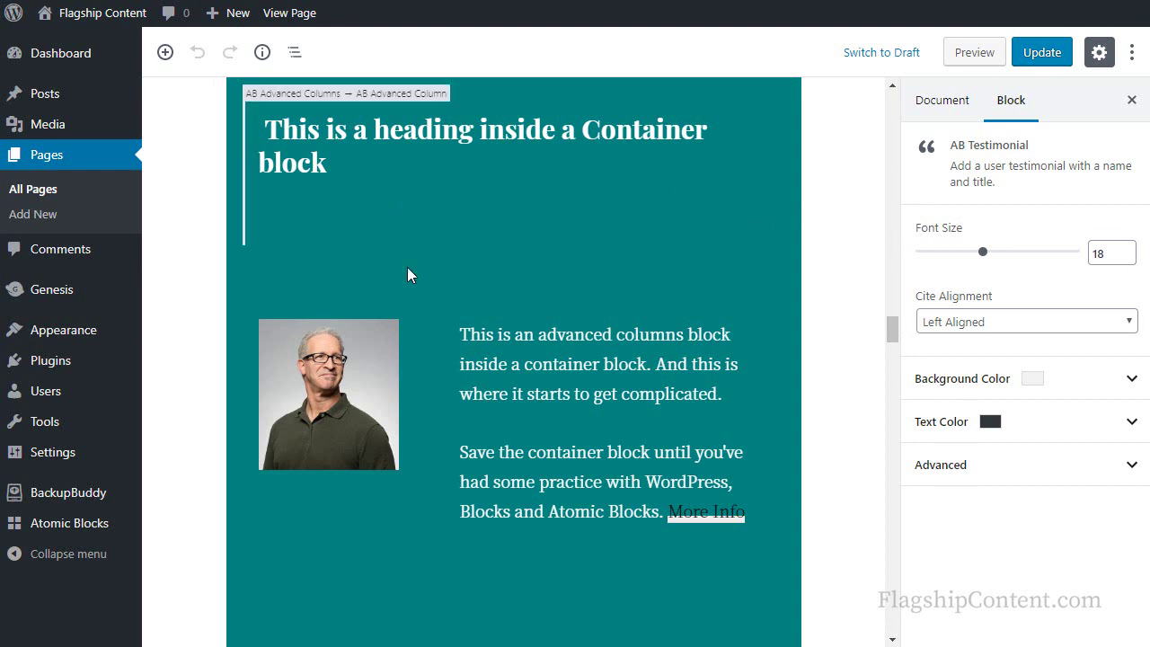
drag(892, 332, 893, 329)
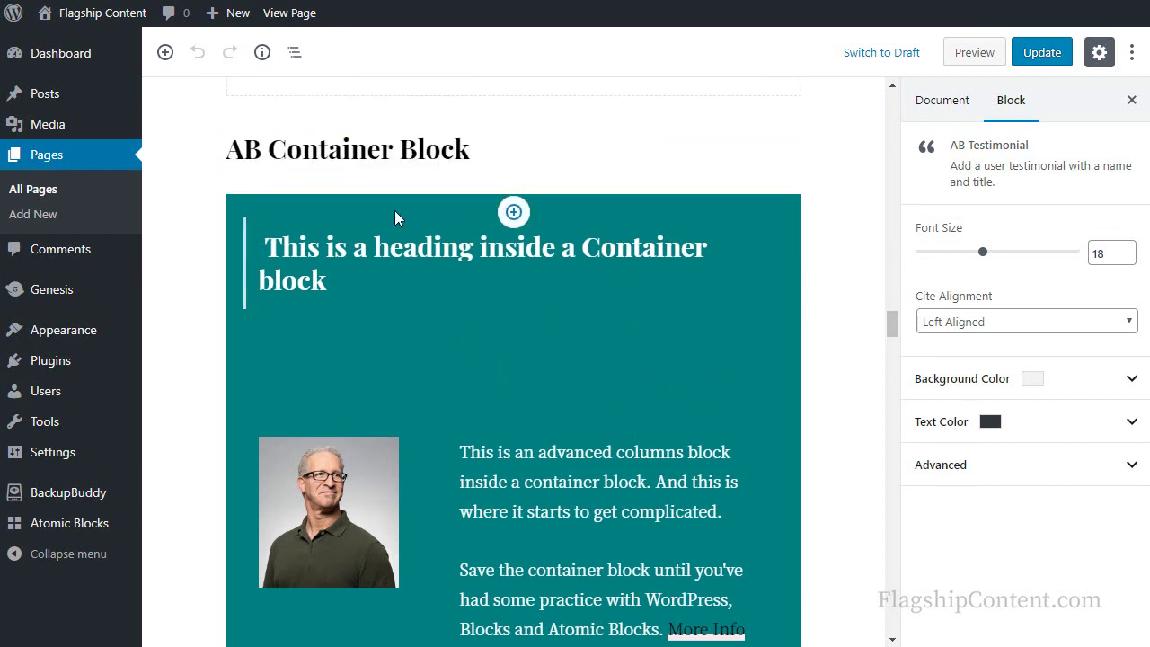
Step: Give the teal container block Full Width alignment, then select the paragraph in its column
click(209, 258)
click(303, 168)
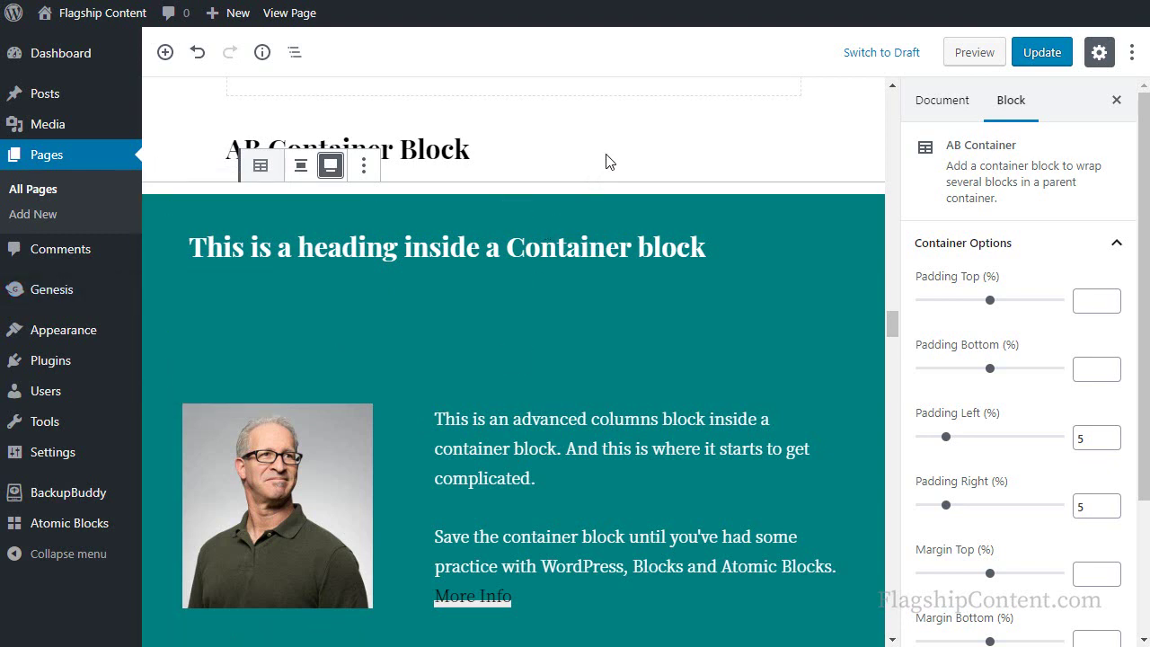
click(593, 435)
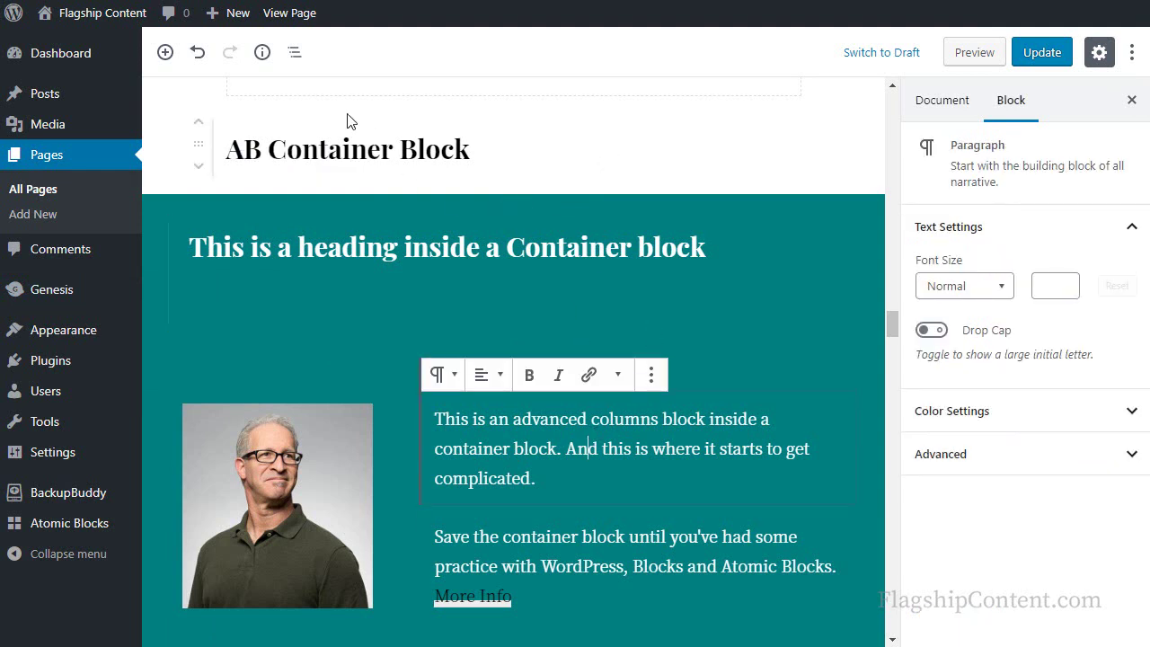
Step: Select the container's nested heading, then its portrait image, then the AB Container Block heading
click(294, 52)
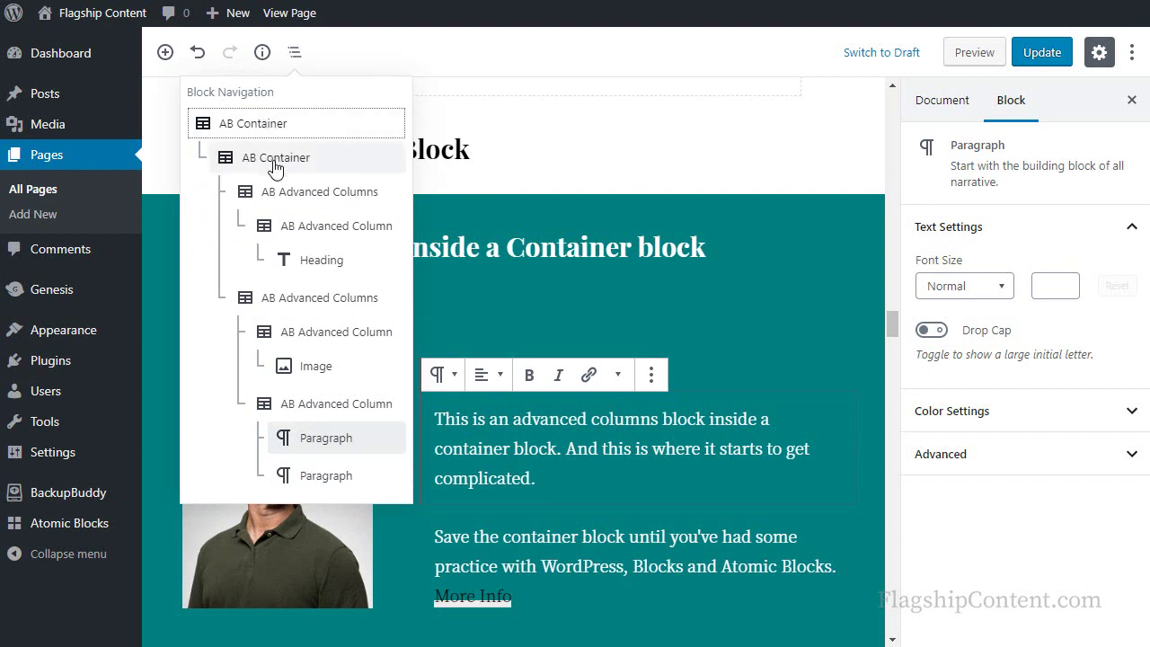
click(321, 262)
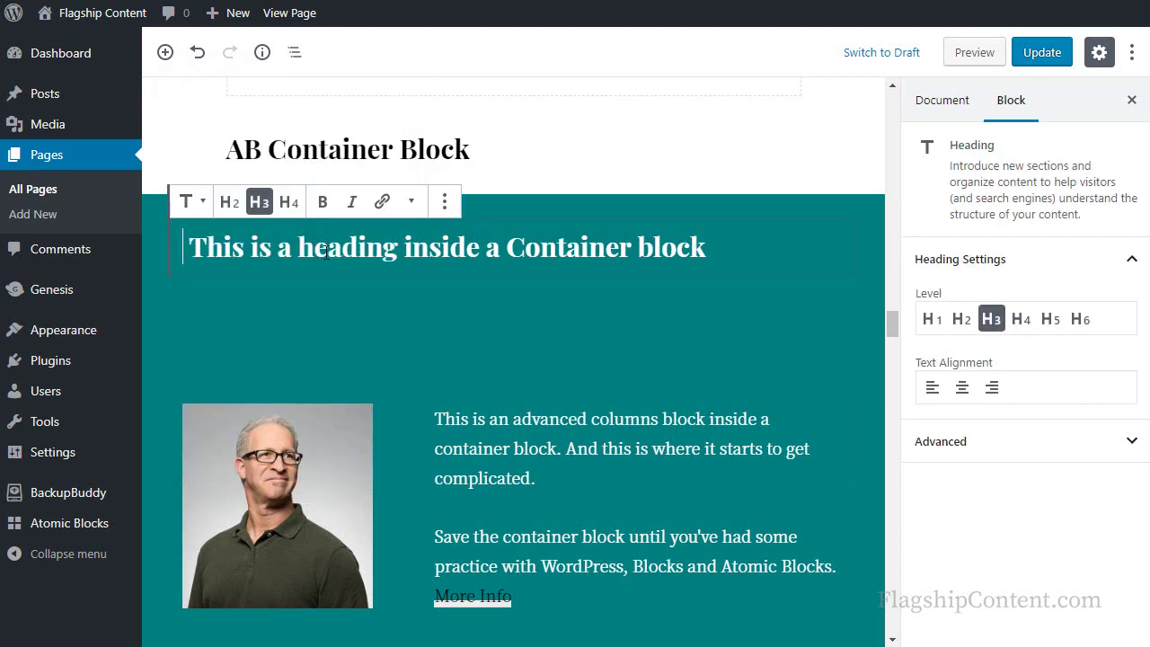
click(294, 54)
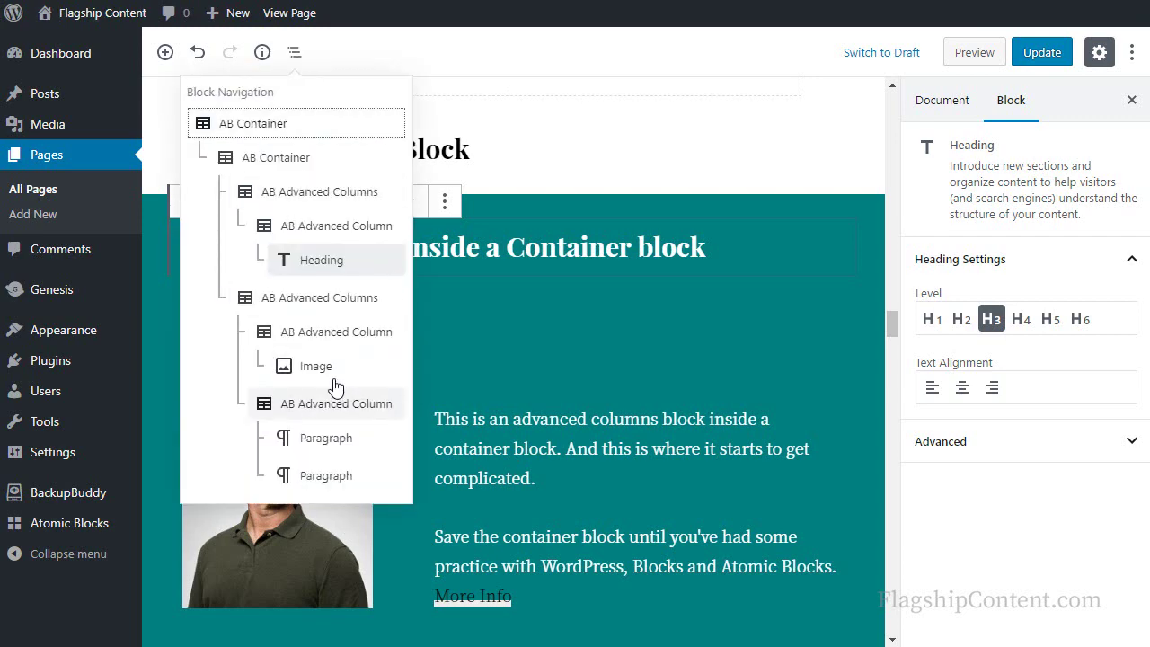
click(308, 366)
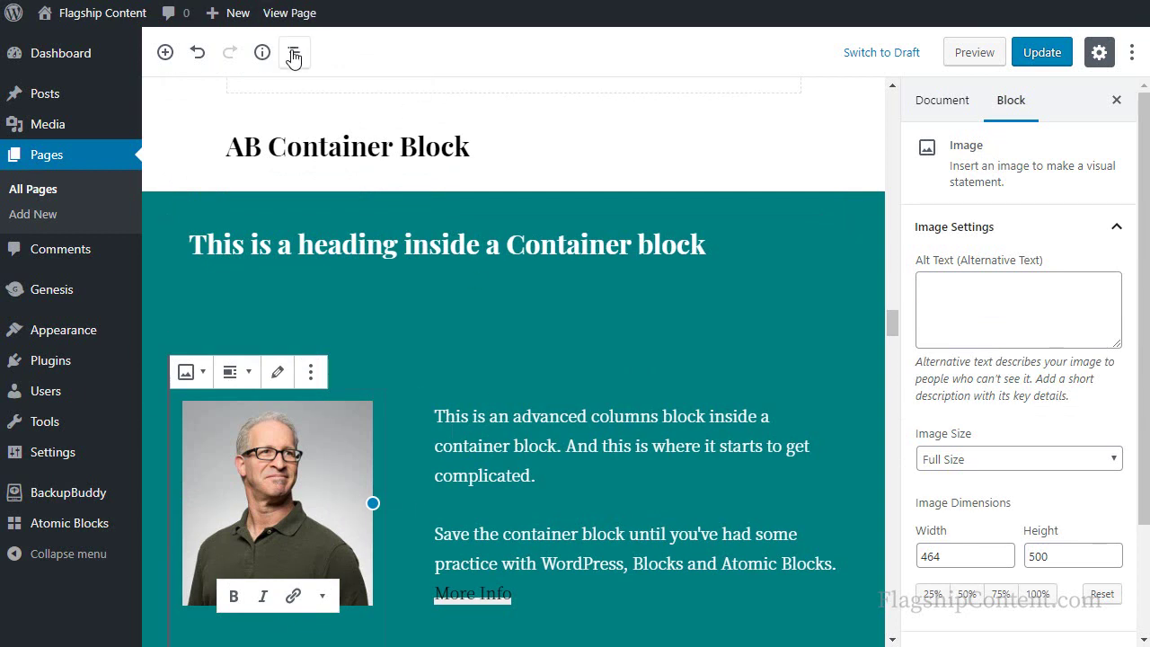
click(294, 53)
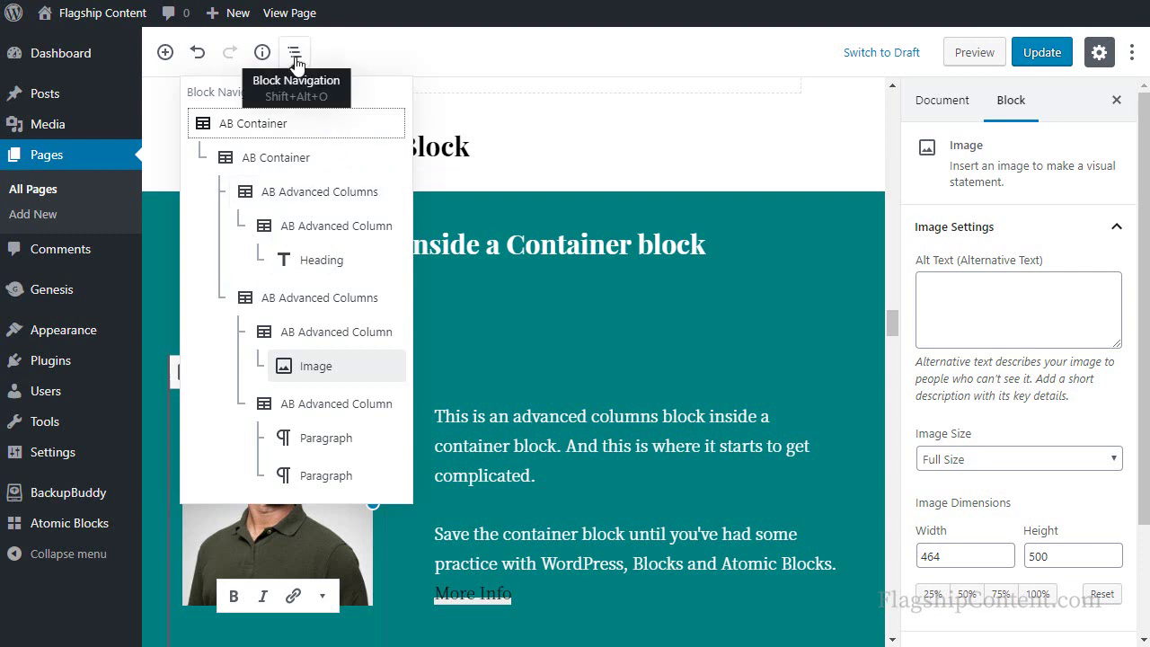
click(580, 145)
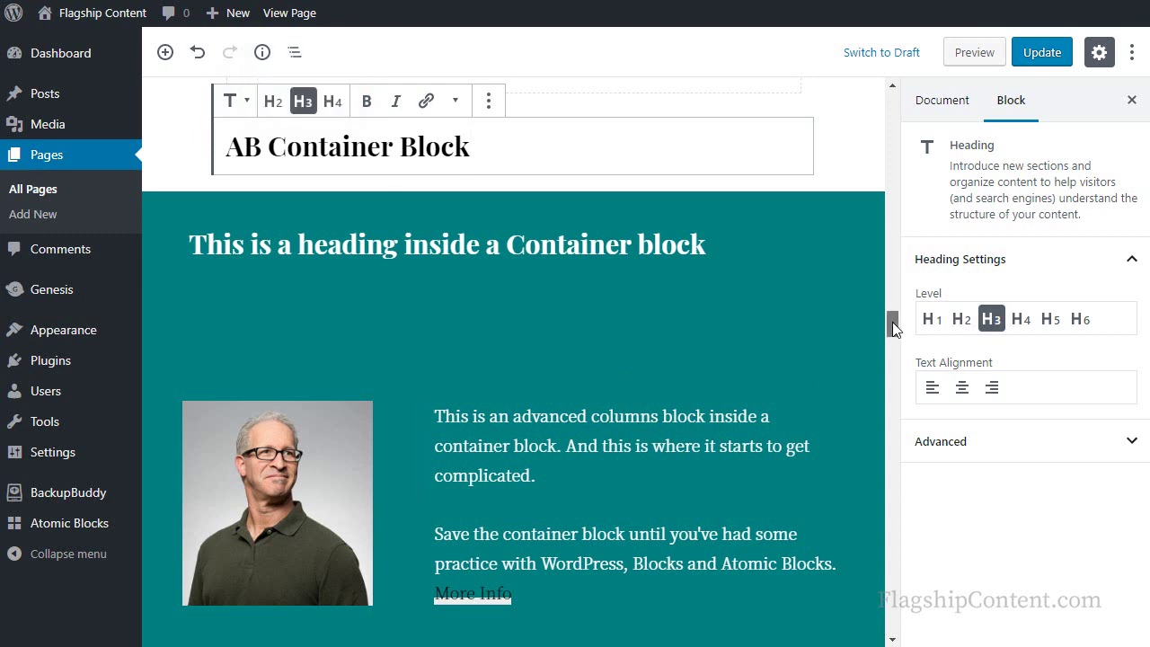
Step: Select the AB Drop Cap example paragraph, then deselect it to see it rendered
drag(892, 321, 911, 216)
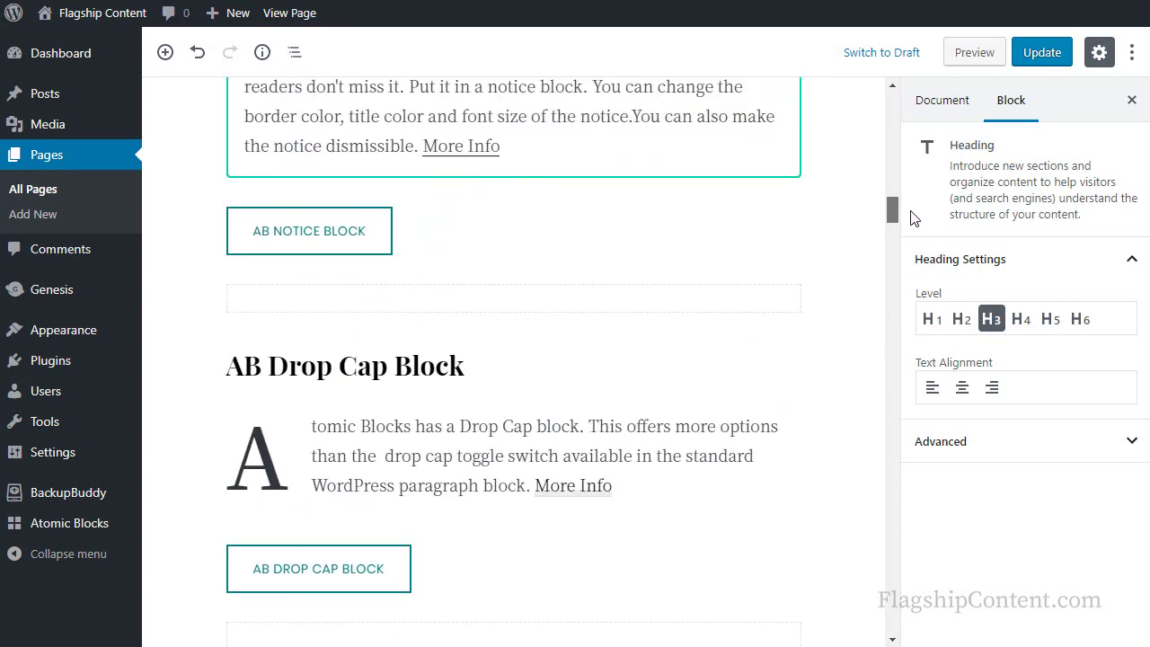
click(468, 429)
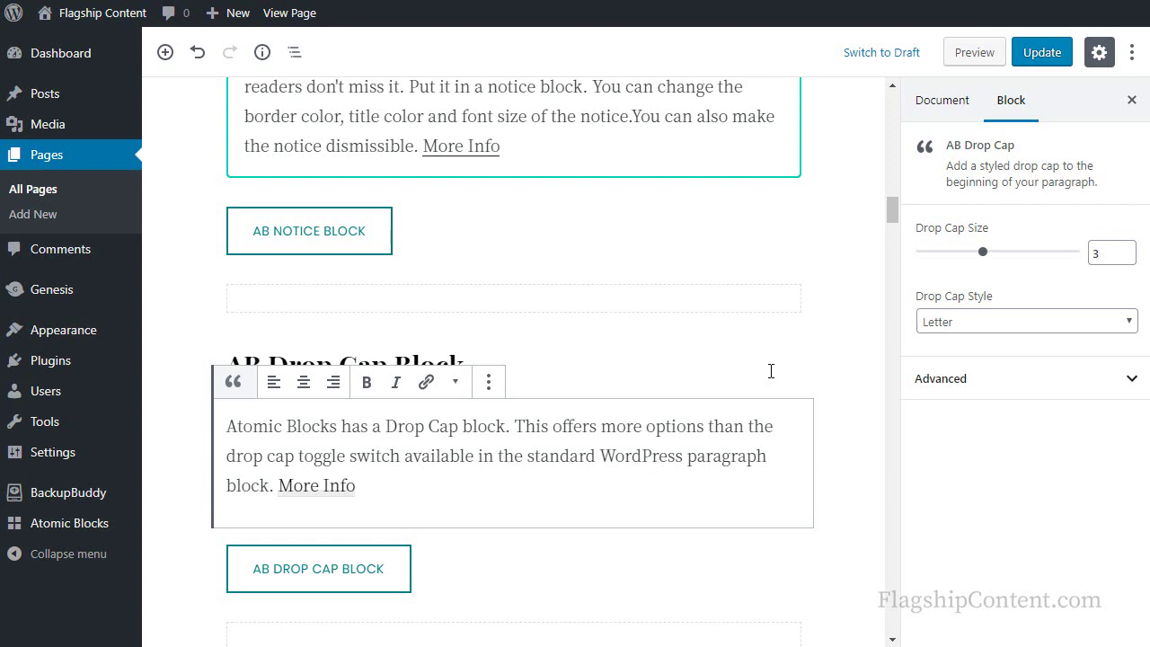
click(861, 369)
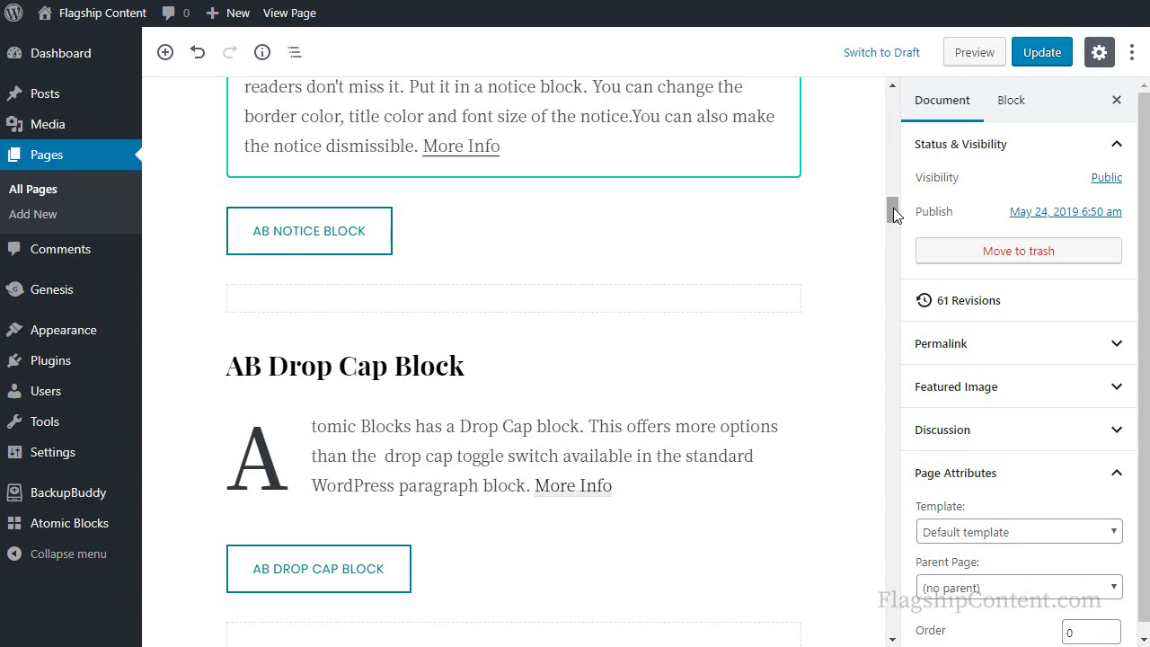
Step: Select the AB Advanced Column holding the container heading and show its nested block outline
drag(893, 208, 906, 335)
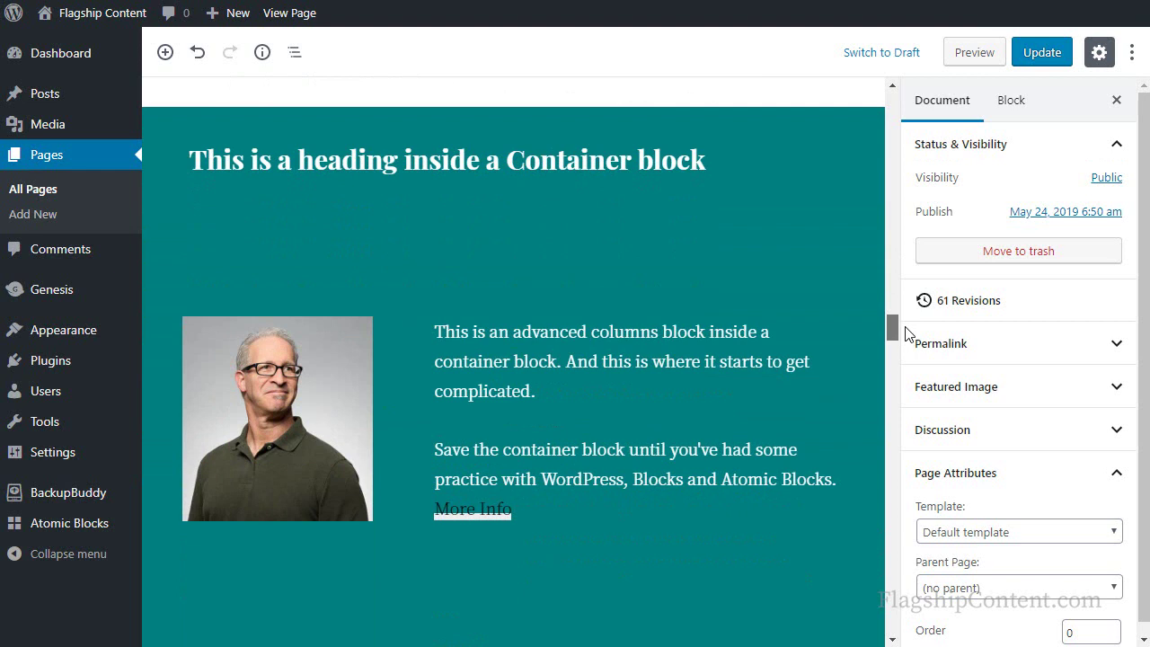
click(567, 240)
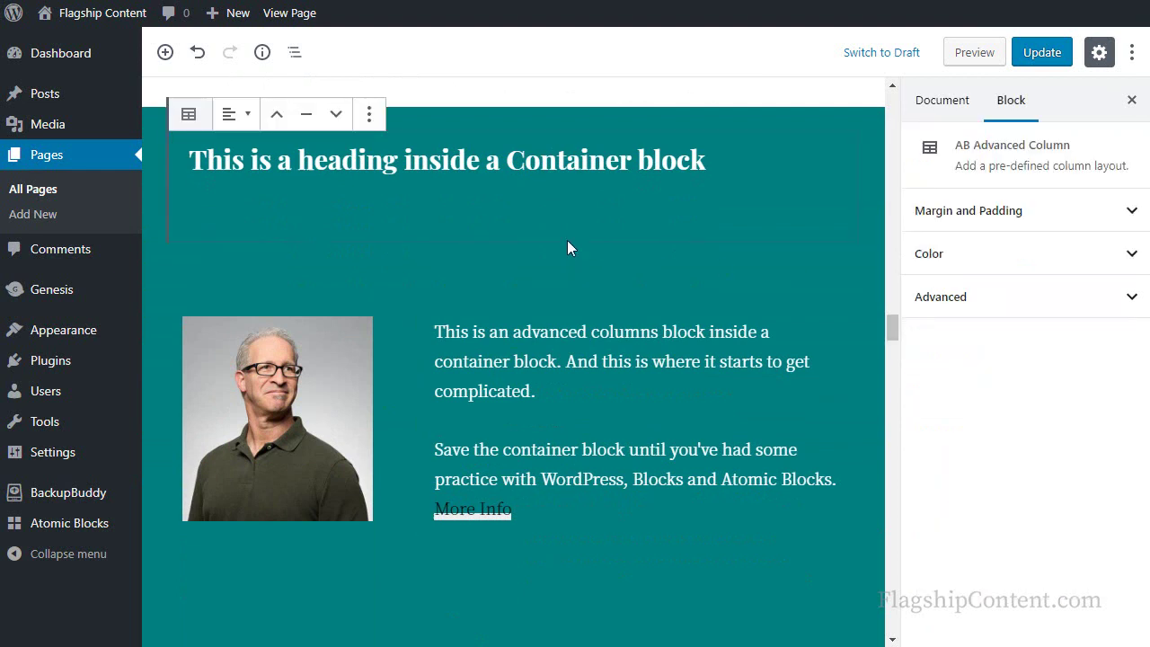
click(294, 54)
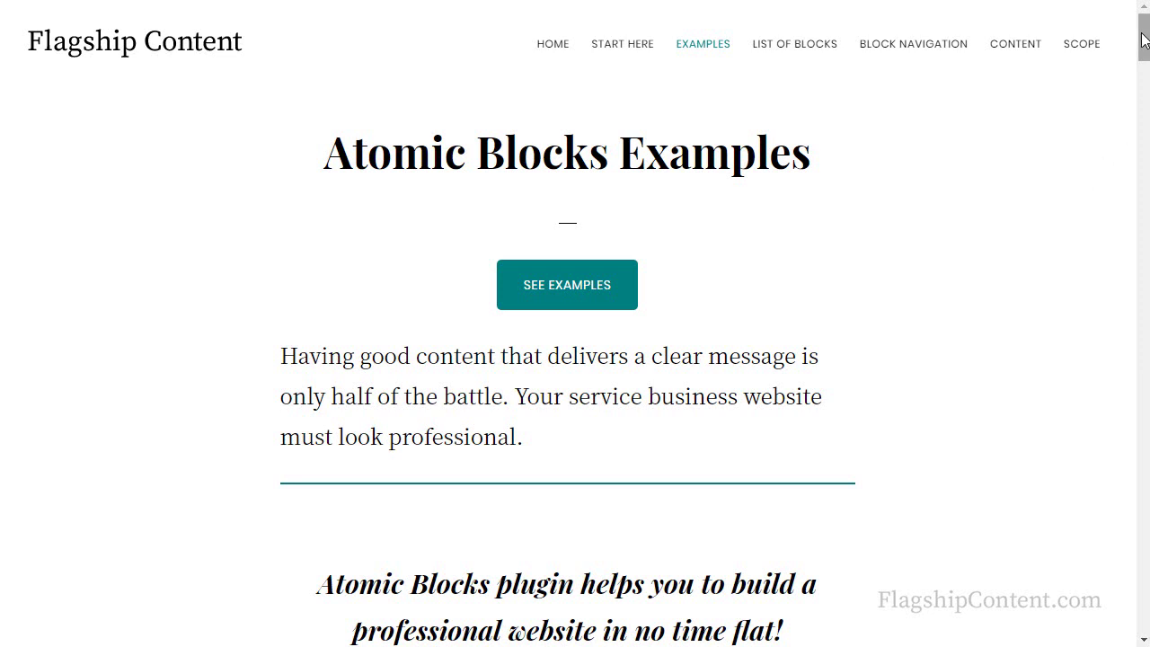
Step: Visit the AB Testimonial Block example page, then return to the Atomic Blocks Examples page
drag(1145, 41, 1143, 114)
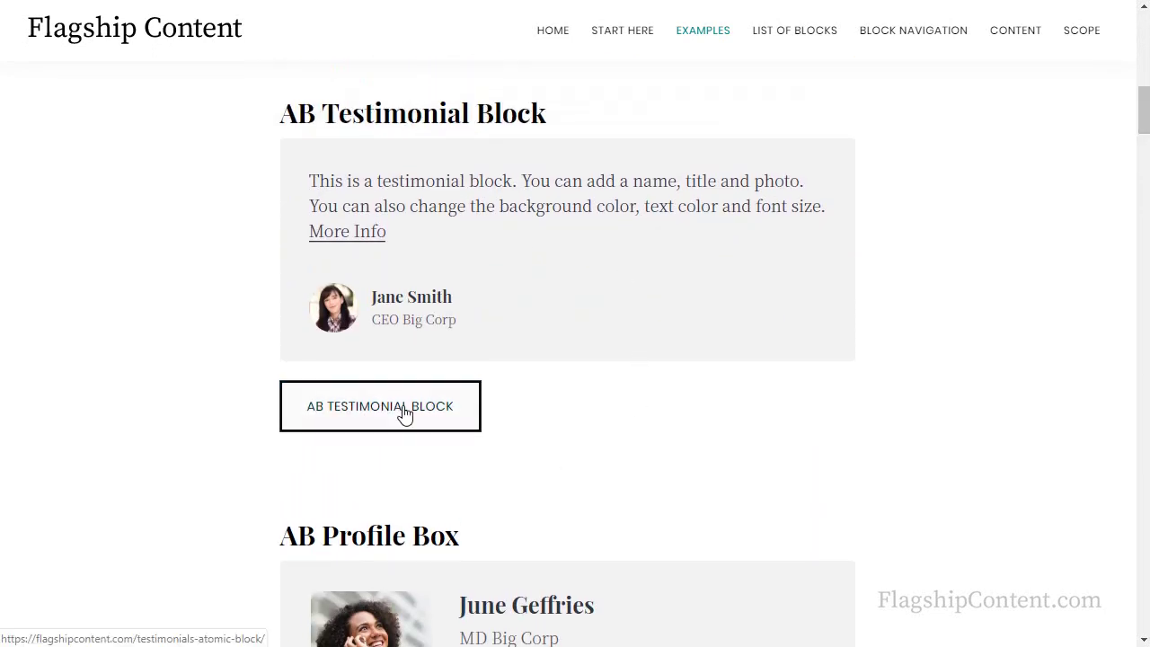
click(441, 412)
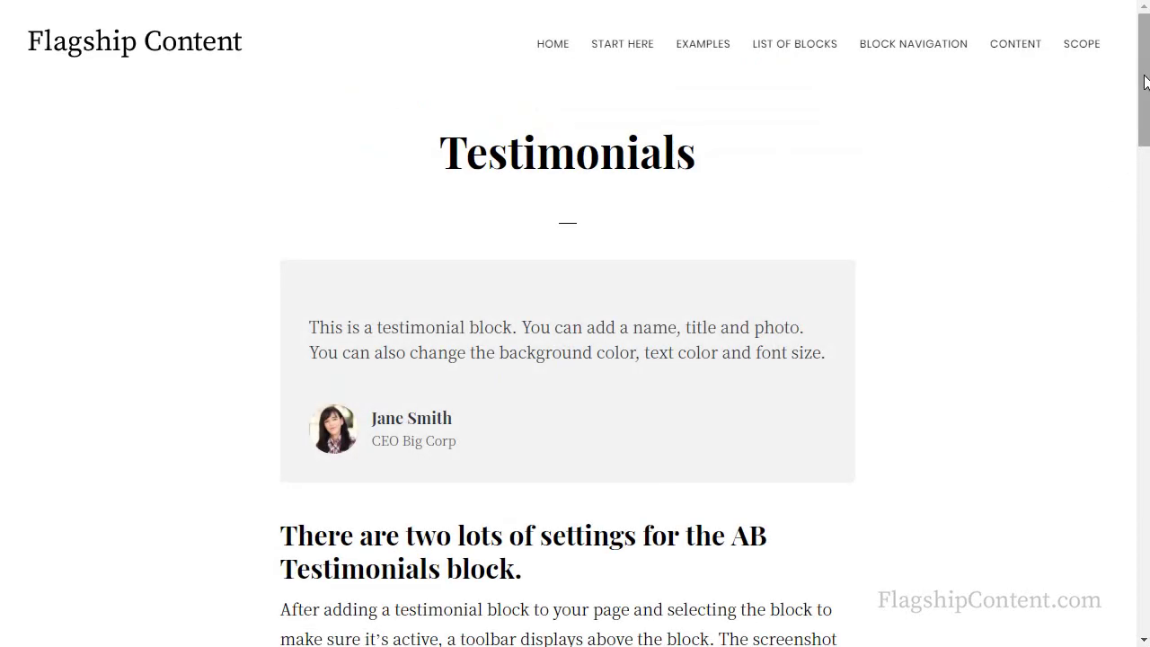
mouse_move(1144, 81)
mouse_down()
mouse_move(1141, 333)
mouse_move(1134, 92)
mouse_up()
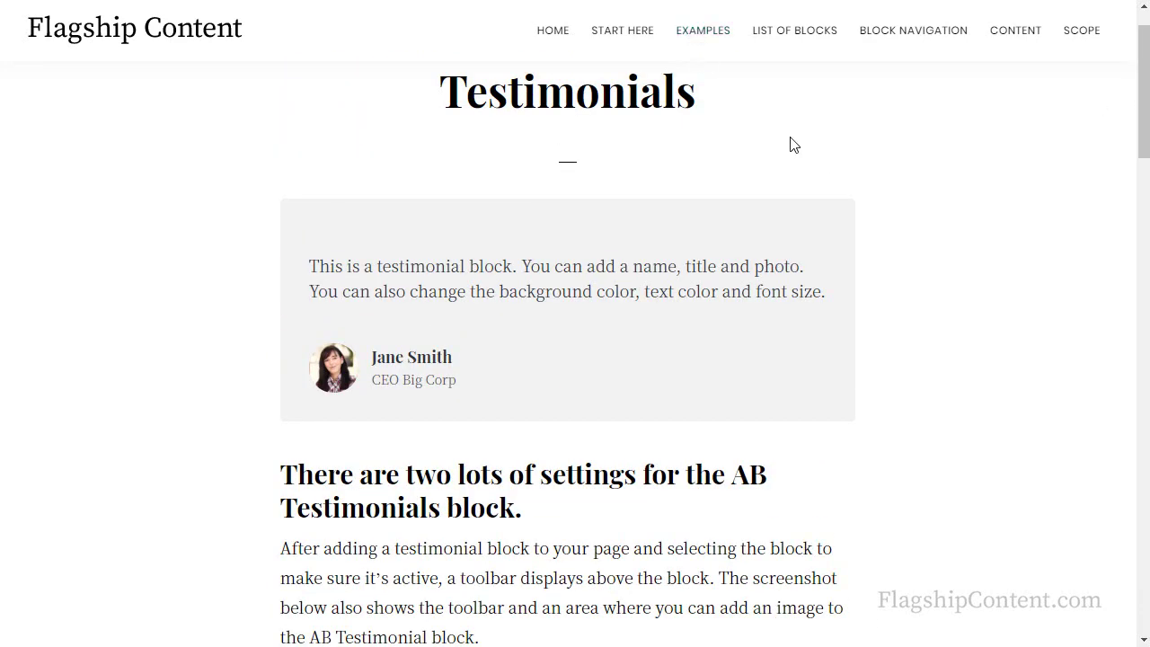
click(711, 35)
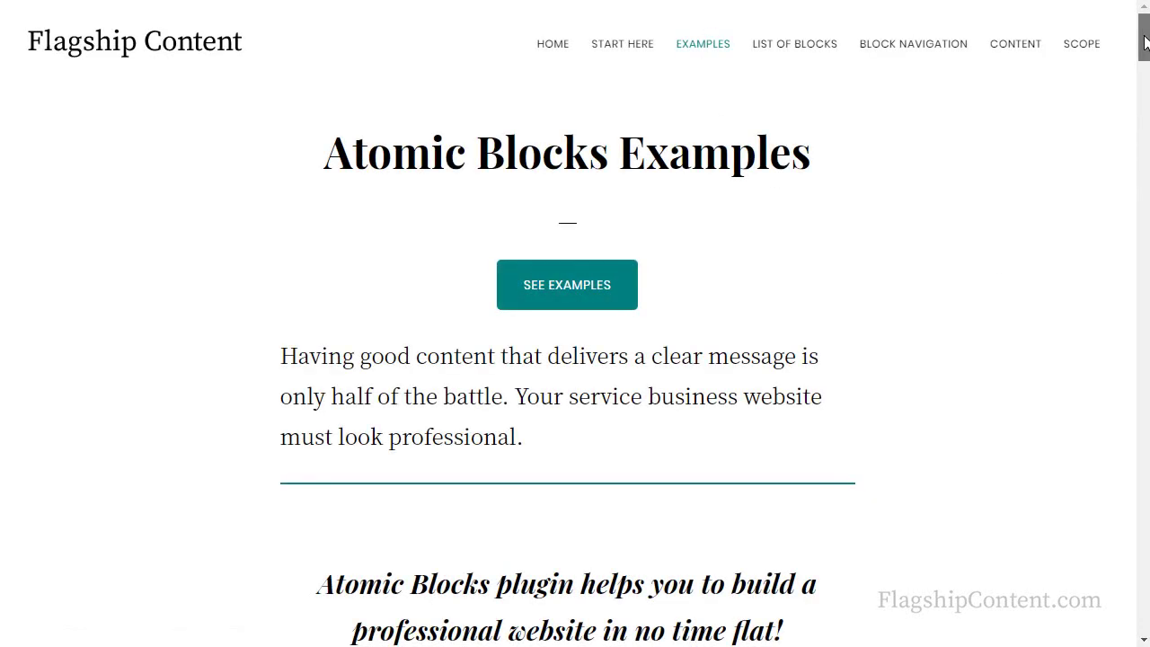
Step: Collapse The Accordion Block item on the Examples page and scroll further down
drag(1144, 43, 1143, 284)
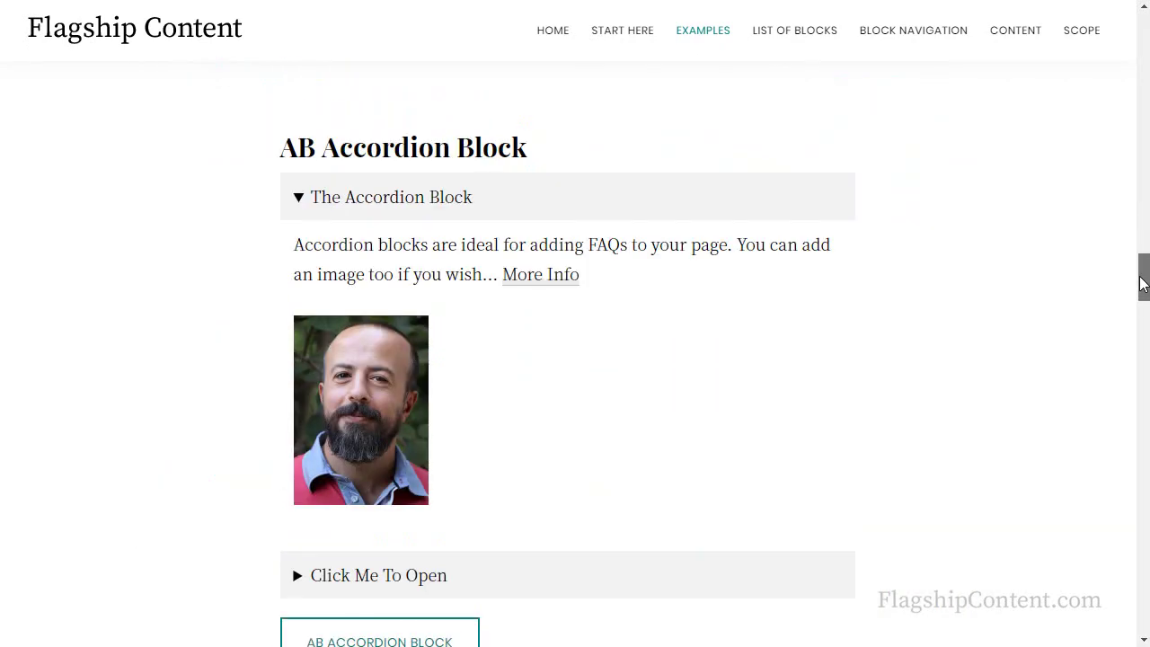
click(486, 212)
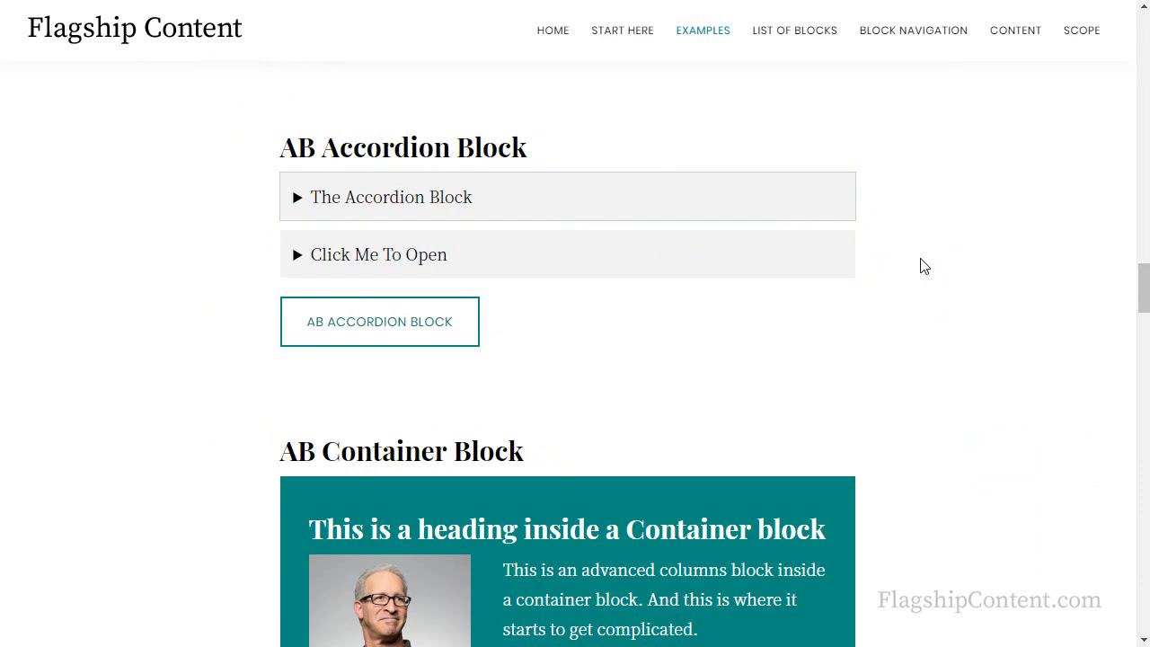
scroll(923, 265, down, 10)
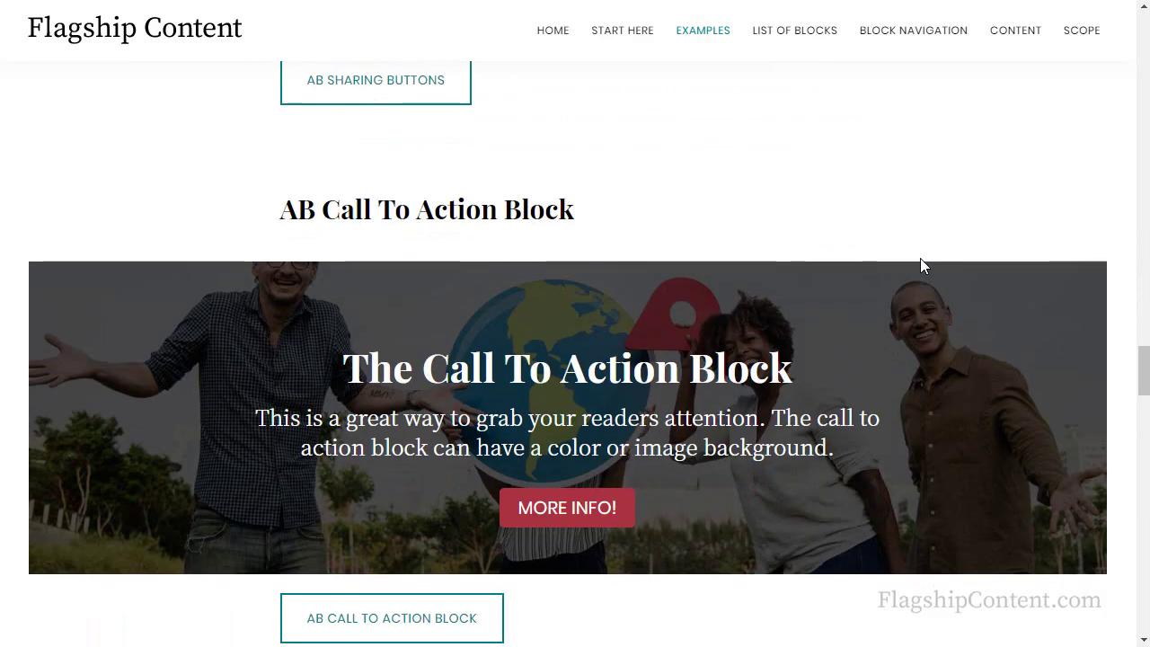
scroll(923, 265, down, 2)
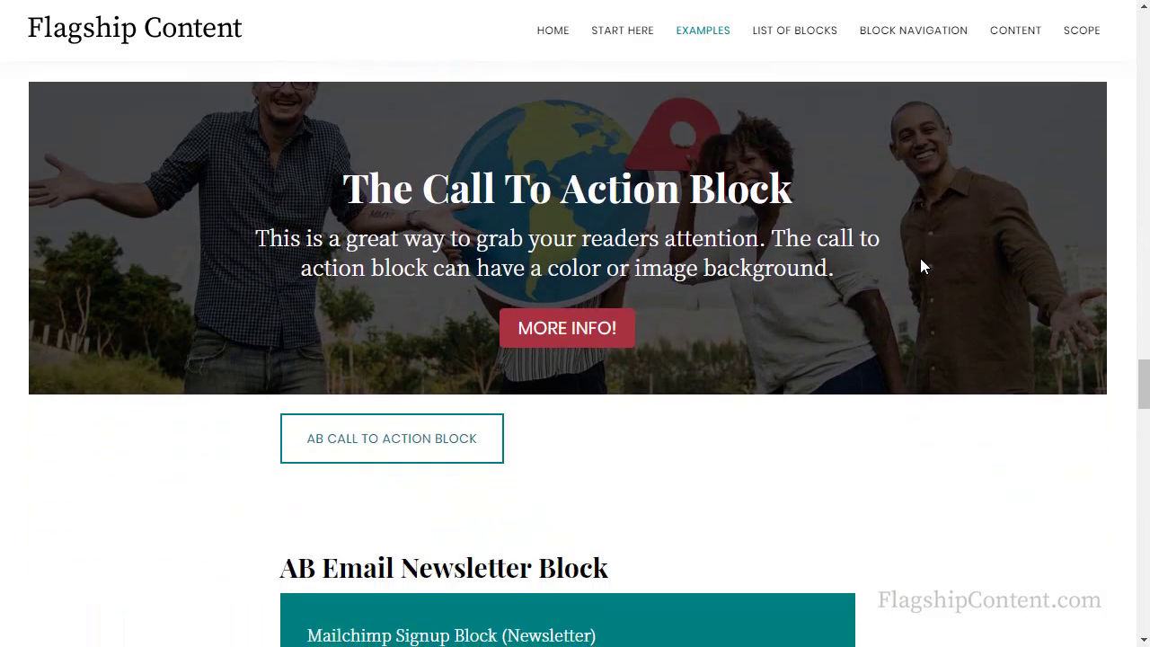
Step: Go to List of Atomic Blocks, open the AB Call To Action page and scroll through it
click(792, 41)
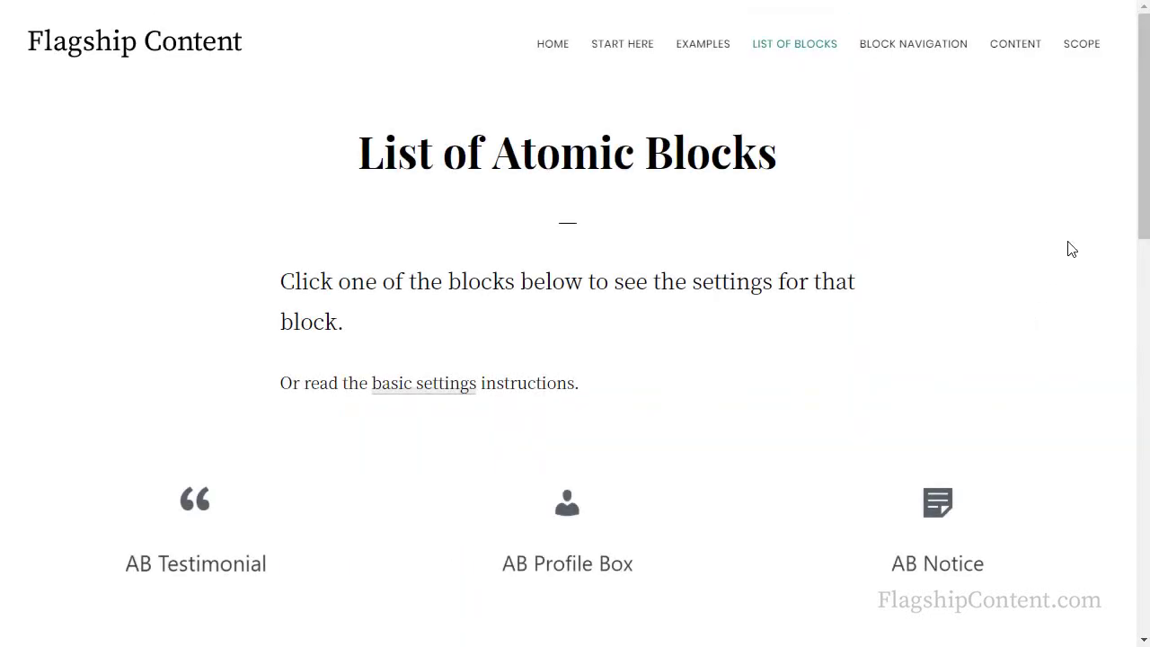
drag(1146, 101, 1138, 355)
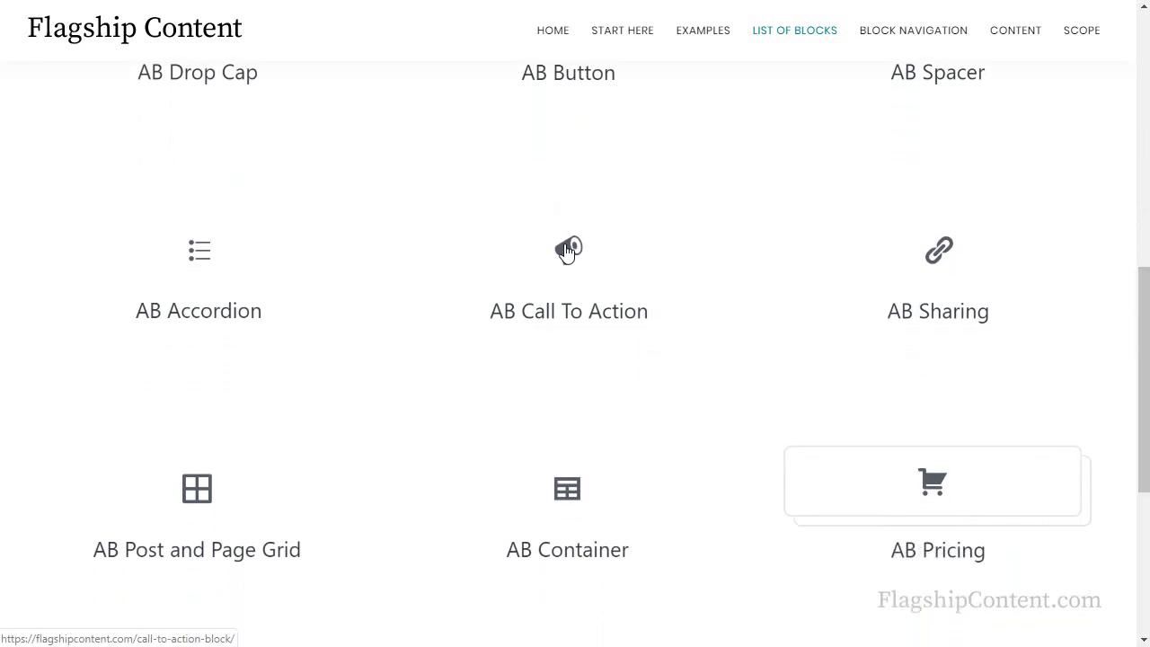
click(579, 252)
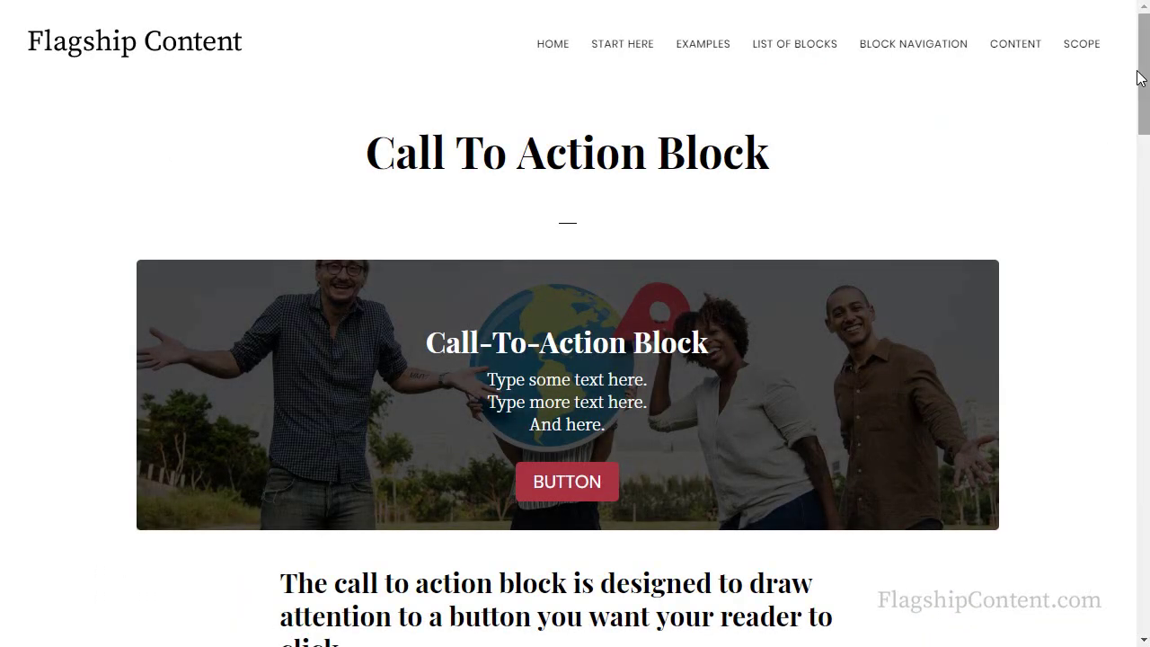
drag(1143, 84, 1123, 434)
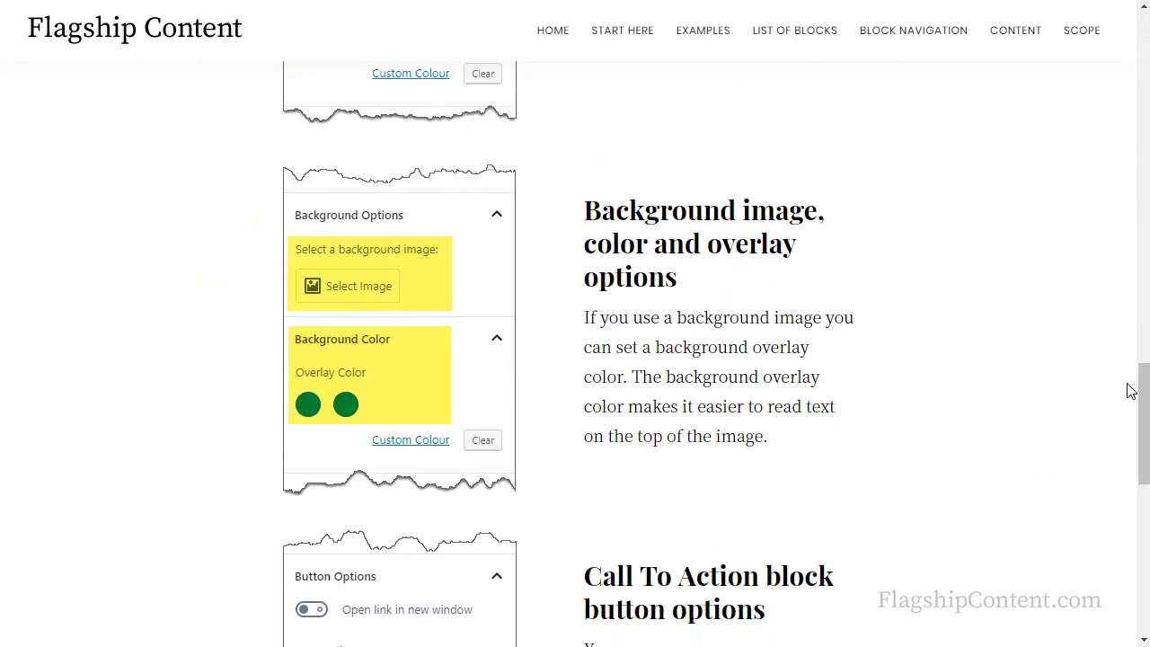